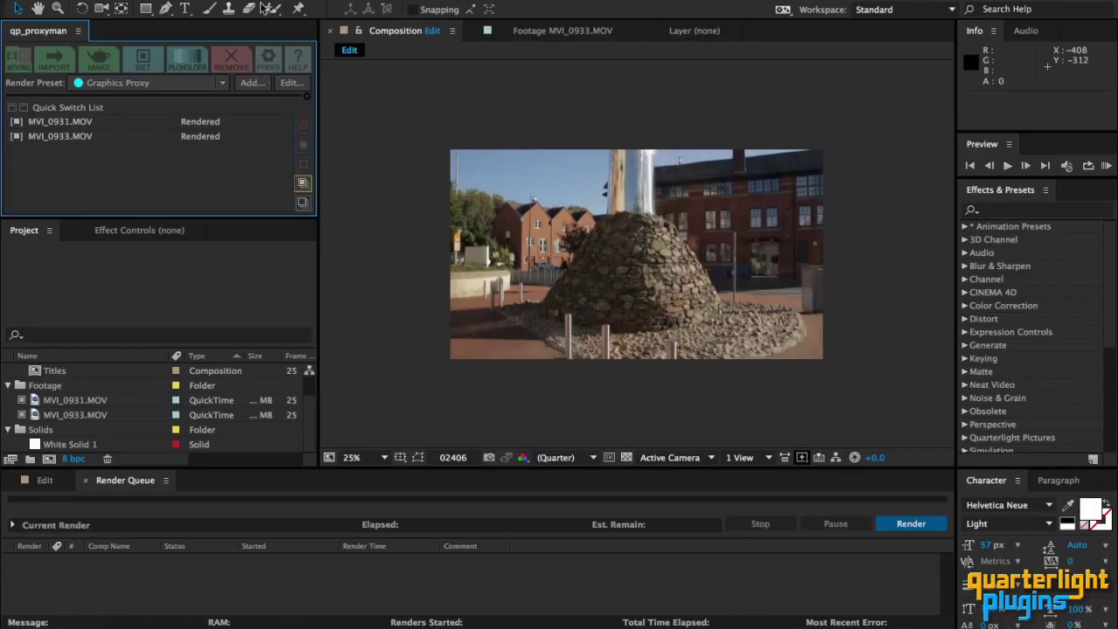
Step: Turn on Auto Save Proxies With AE Project in ProxyMan preferences and save
{"action": "left_click", "coordinate": [268, 58]}
{"action": "left_click", "coordinate": [388, 123]}
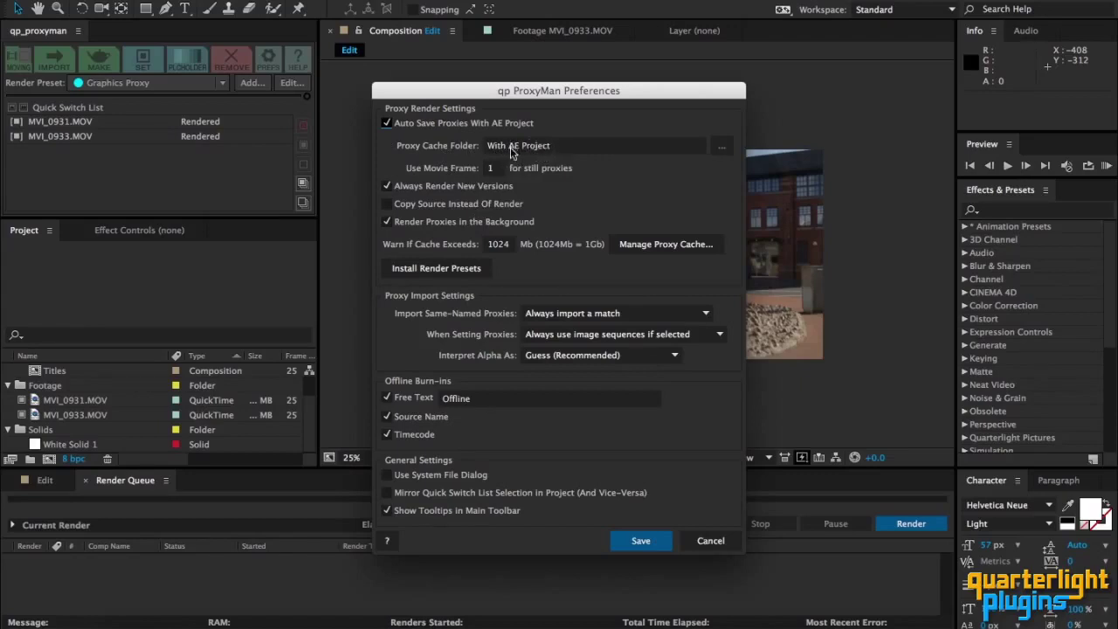
{"action": "left_click", "coordinate": [640, 541]}
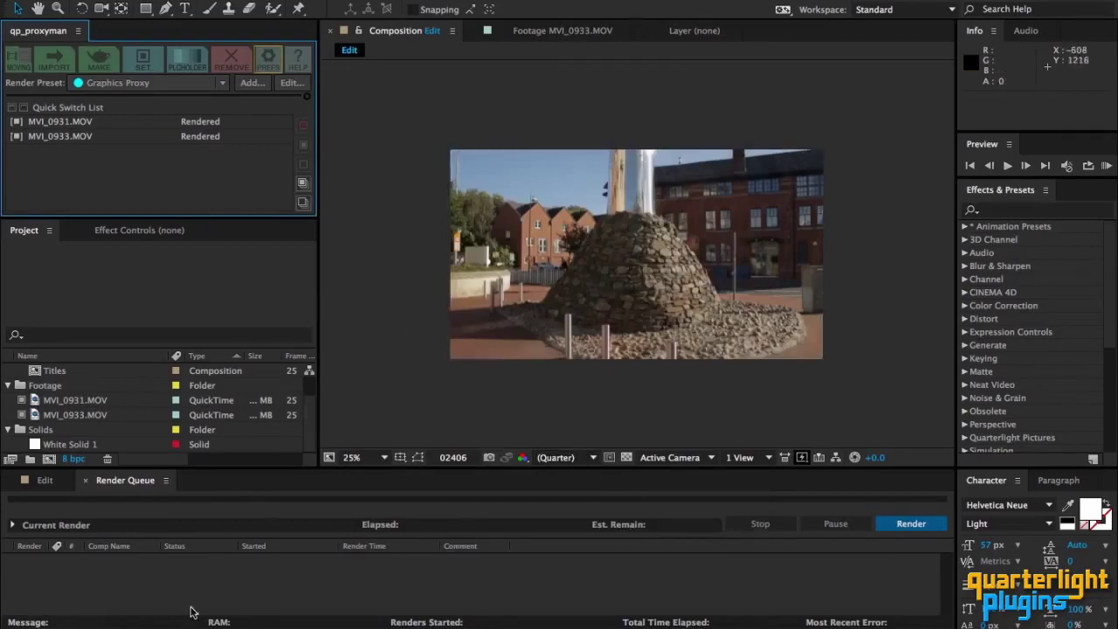
{"action": "left_click", "coordinate": [125, 616]}
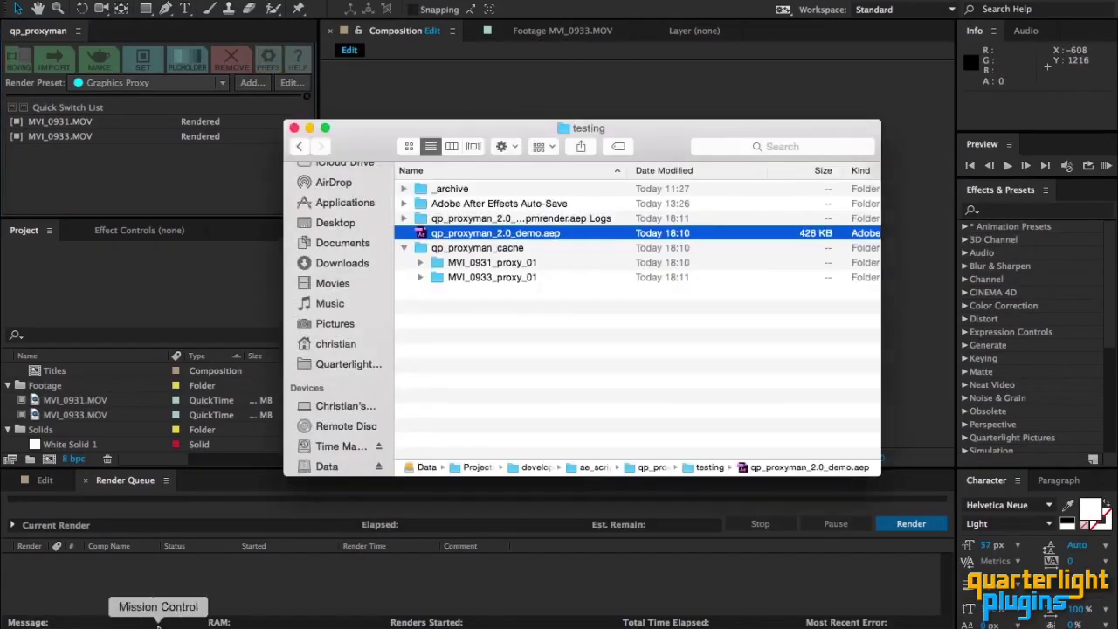
{"action": "left_click", "coordinate": [485, 249]}
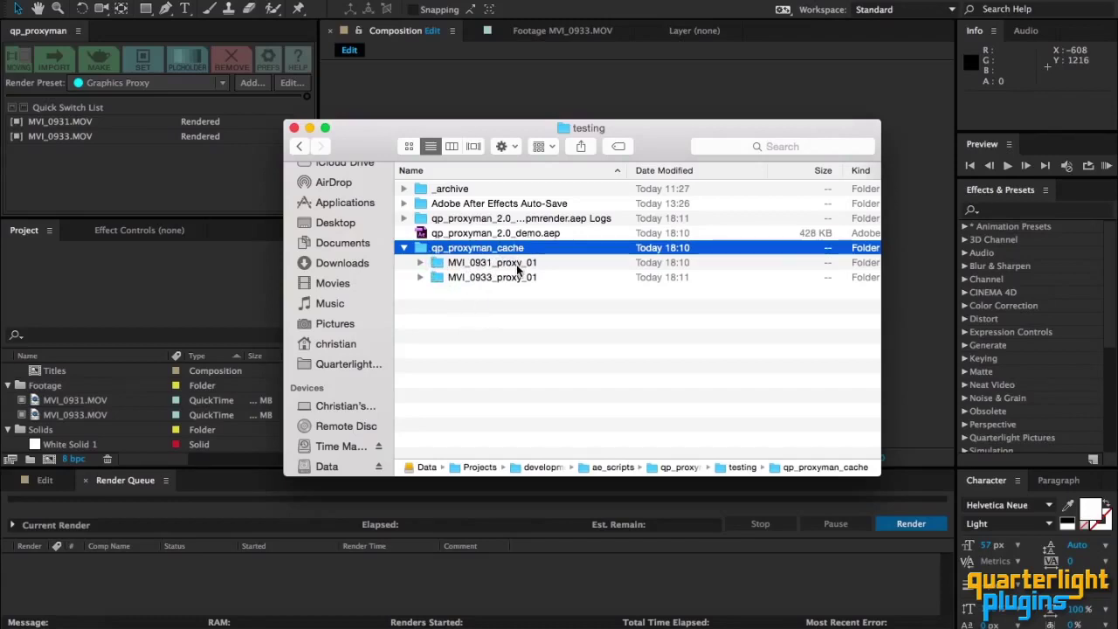
{"action": "left_click", "coordinate": [196, 196]}
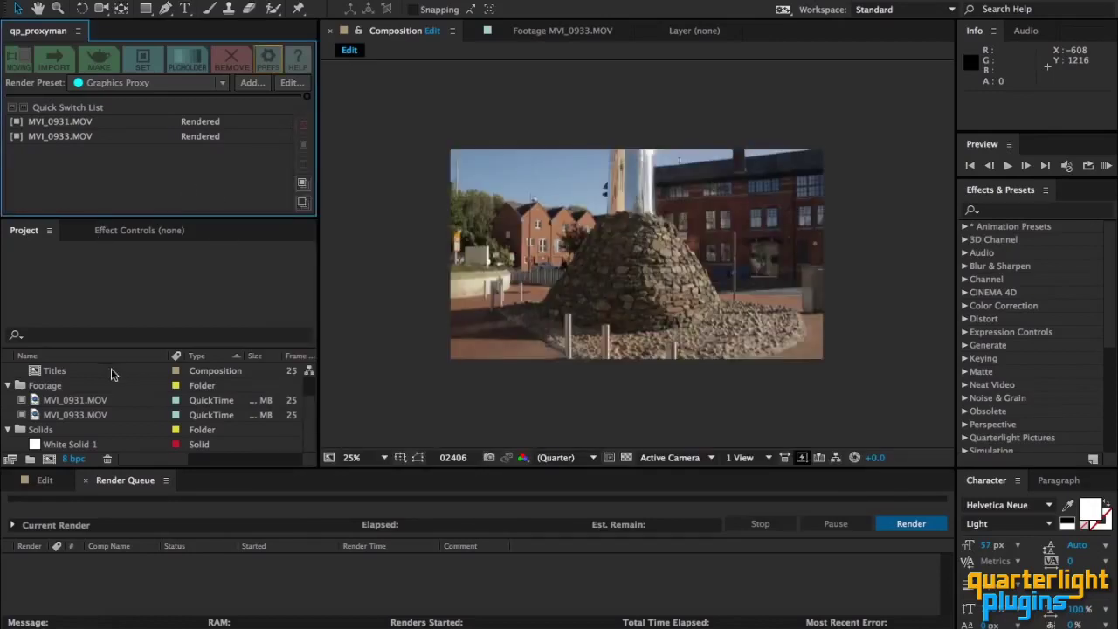
Step: Import MVI_0935_02.mov into the Footage folder through ProxyMan, queuing its proxy render
{"action": "left_click", "coordinate": [58, 386]}
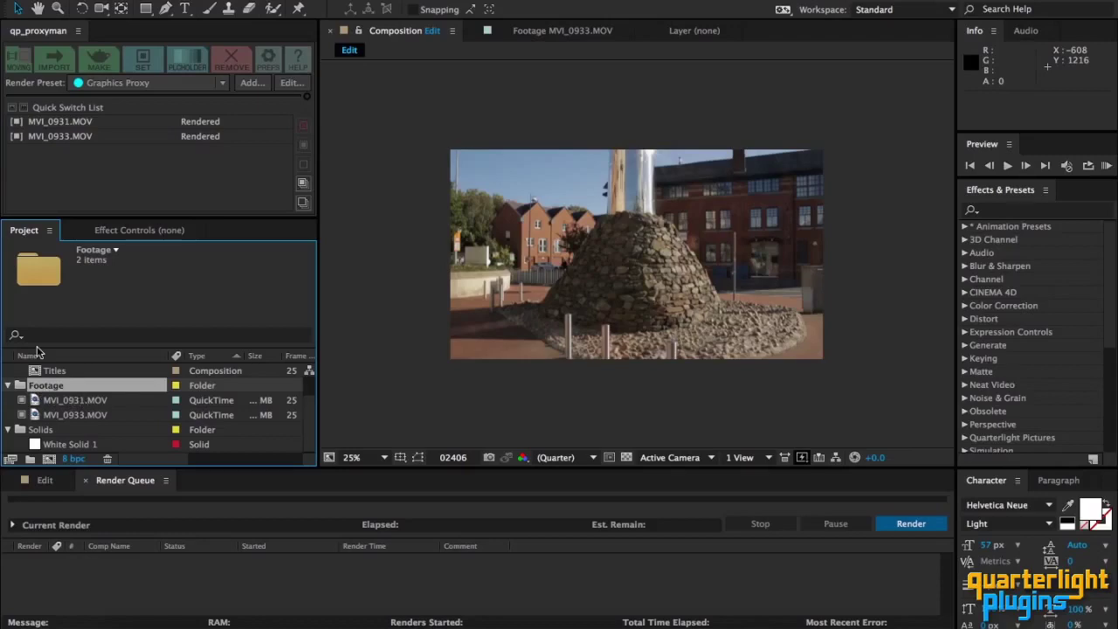
{"action": "left_click", "coordinate": [59, 63]}
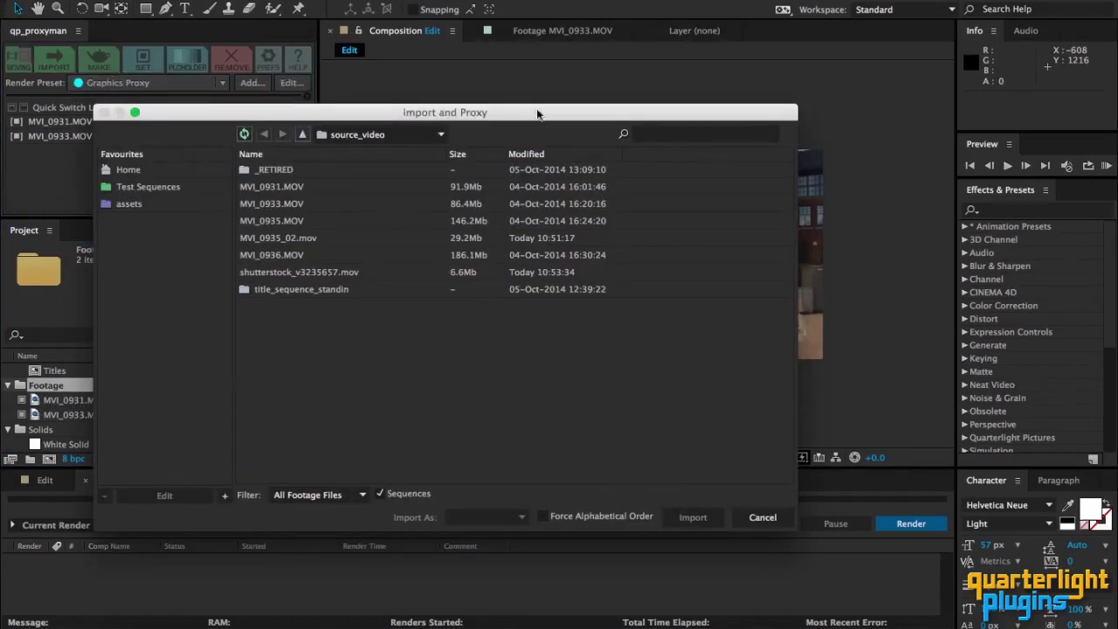
{"action": "left_click_drag", "start_coordinate": [537, 112], "coordinate": [726, 44]}
{"action": "left_click_drag", "start_coordinate": [985, 462], "coordinate": [945, 530]}
{"action": "left_click", "coordinate": [483, 172]}
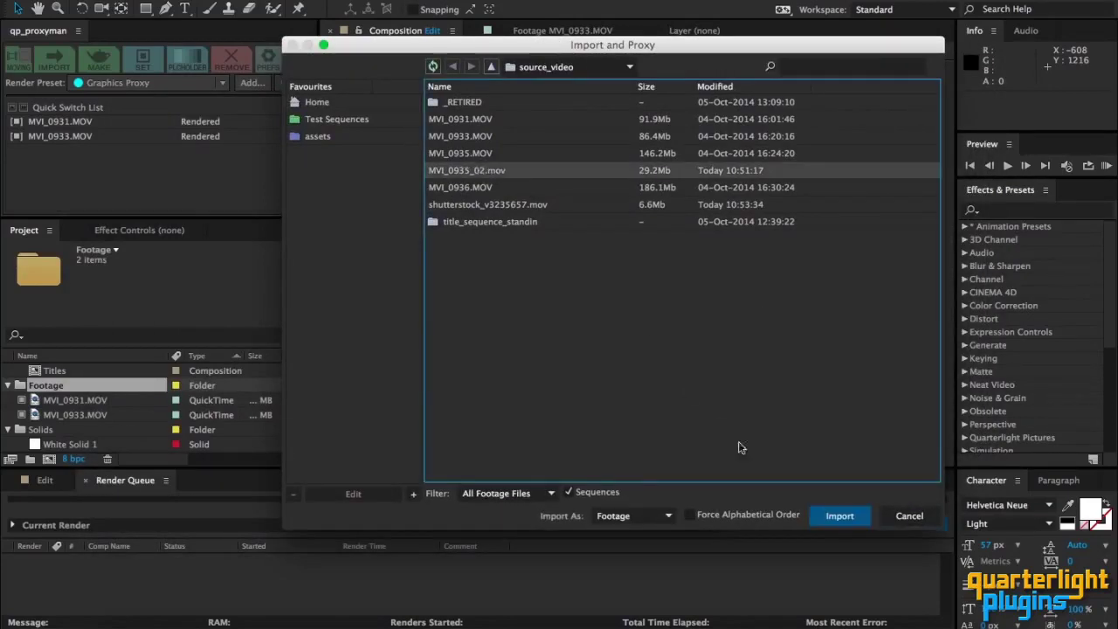
{"action": "left_click", "coordinate": [838, 516]}
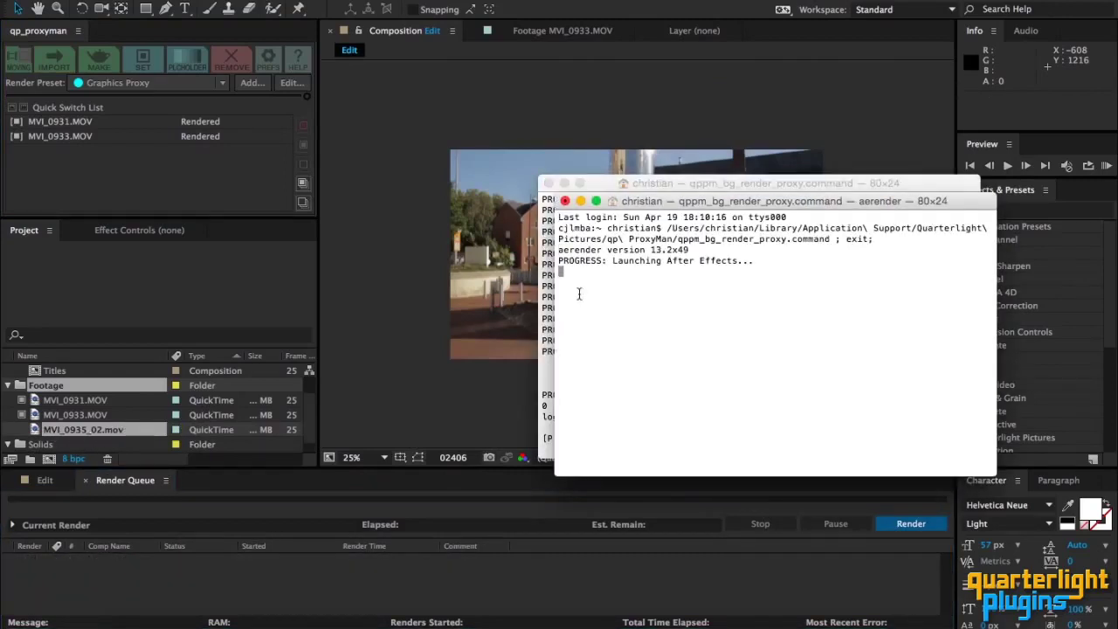
Step: Close the extra Terminal window while aerender finishes the MVI_0935_02.mov proxy
{"action": "left_click", "coordinate": [549, 186]}
{"action": "left_click", "coordinate": [106, 255]}
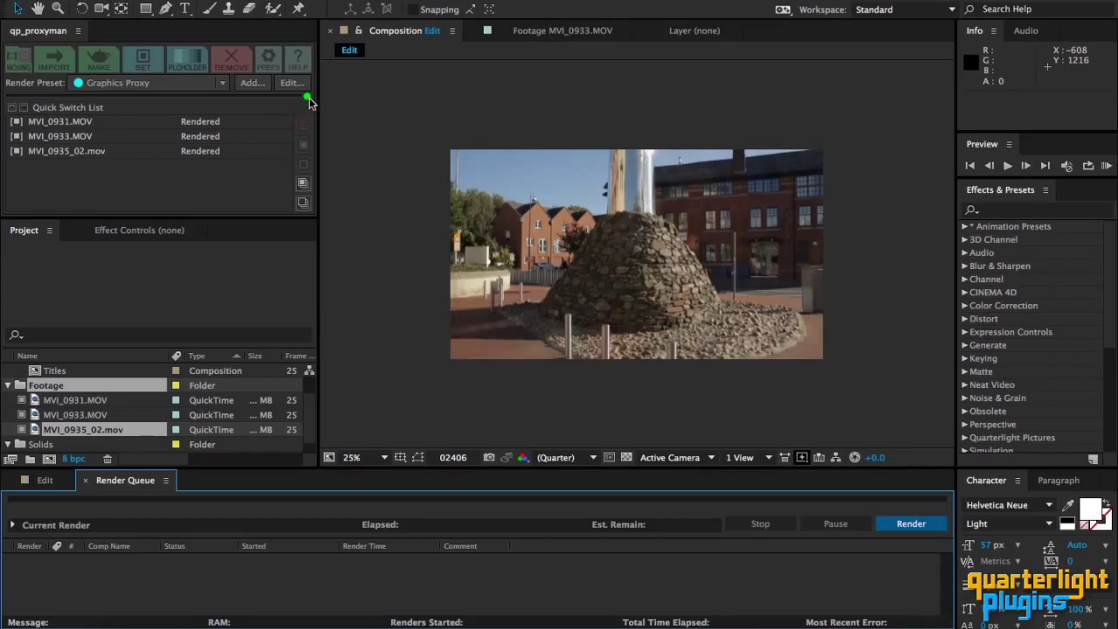
Step: Open ProxyMan's Log File Viewer from the green status dot and move it higher
{"action": "left_click", "coordinate": [307, 97]}
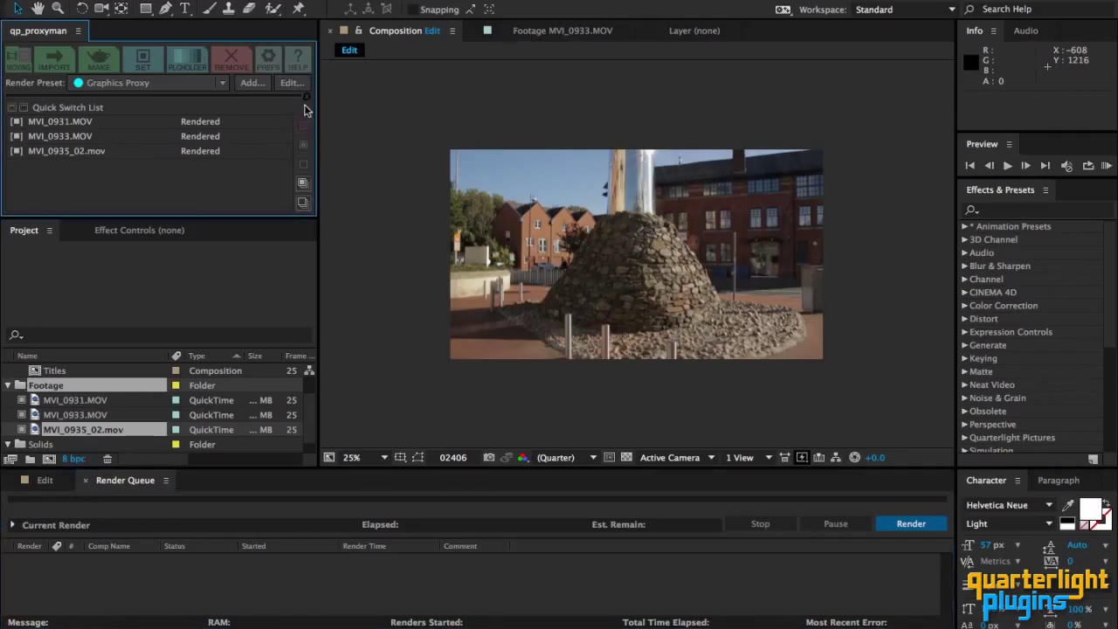
{"action": "left_click", "coordinate": [304, 122]}
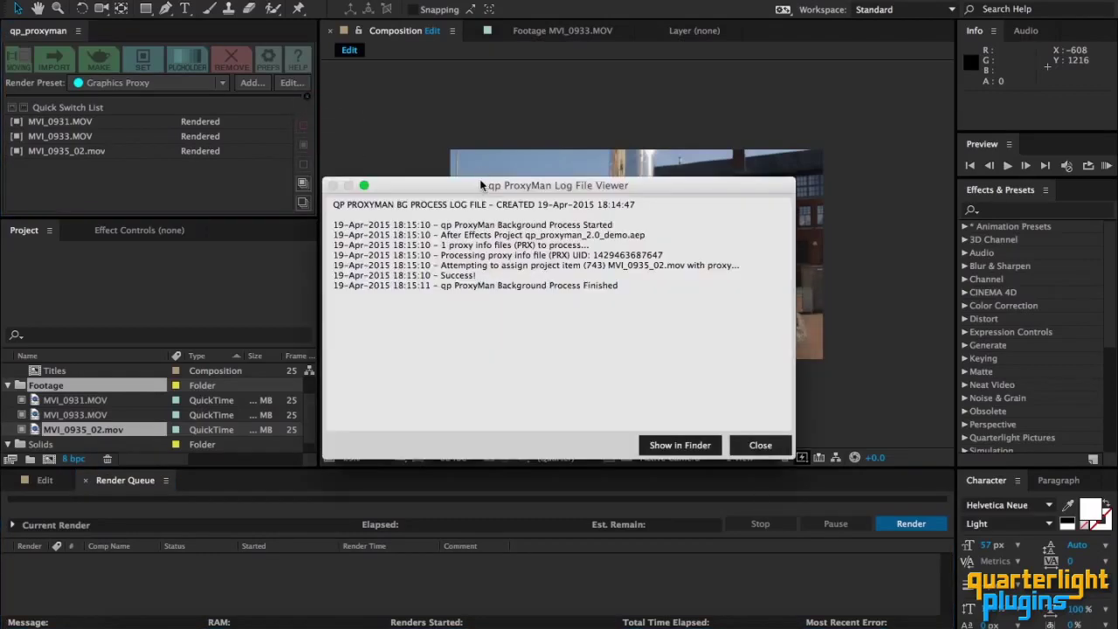
{"action": "left_click_drag", "start_coordinate": [481, 185], "coordinate": [467, 101]}
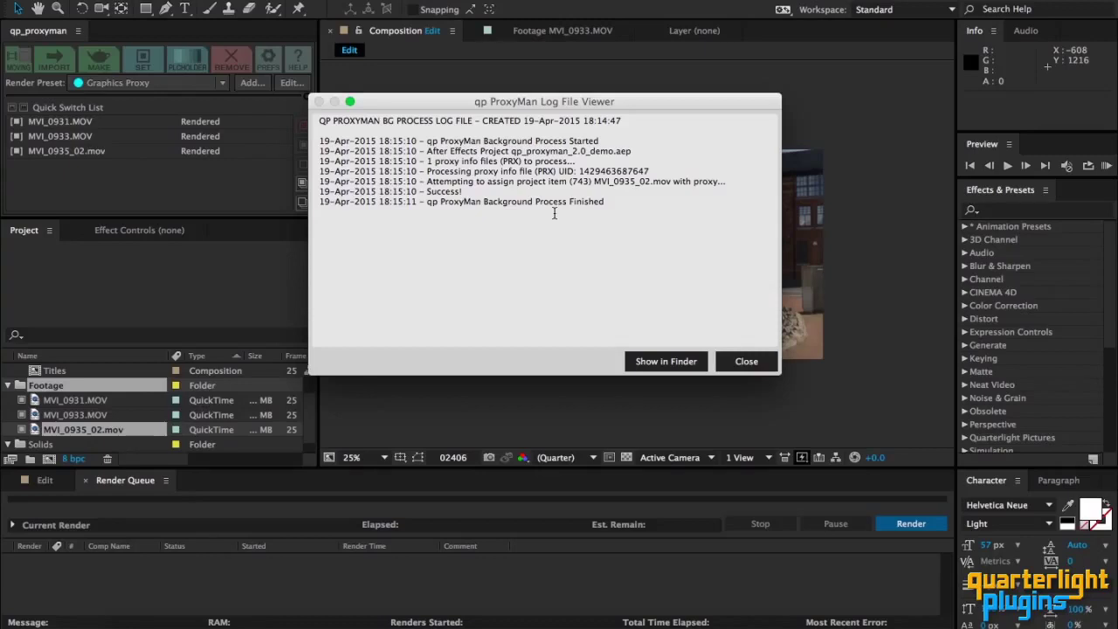
Step: Reveal qp_proxyman_bg_process_log.txt in Finder, then close Finder and the log viewer
{"action": "left_click", "coordinate": [655, 360]}
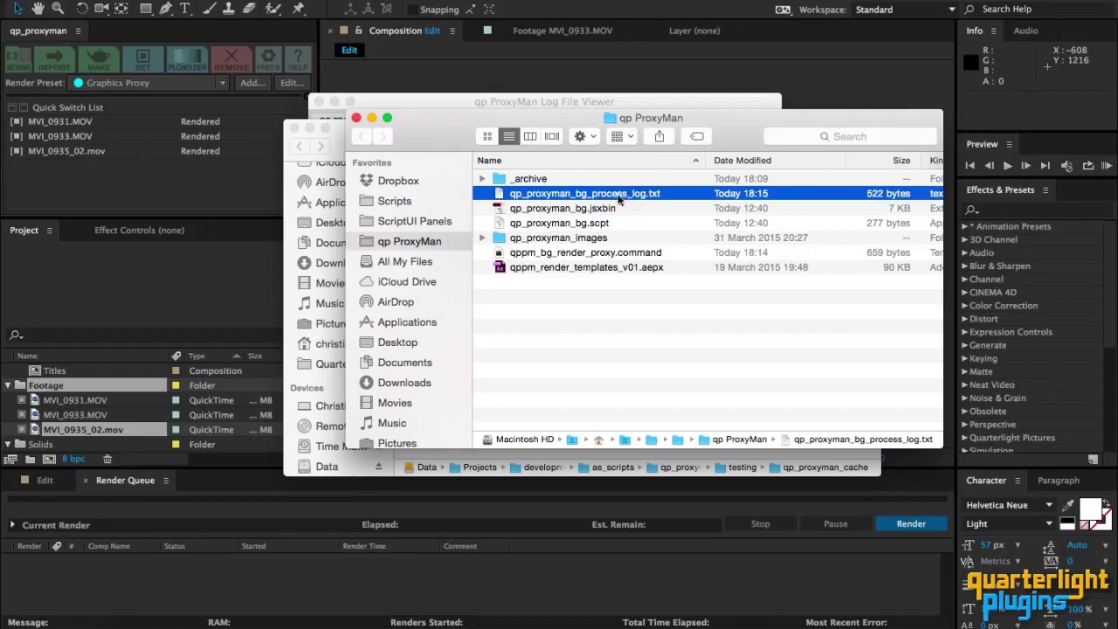
{"action": "key", "text": "super+w"}
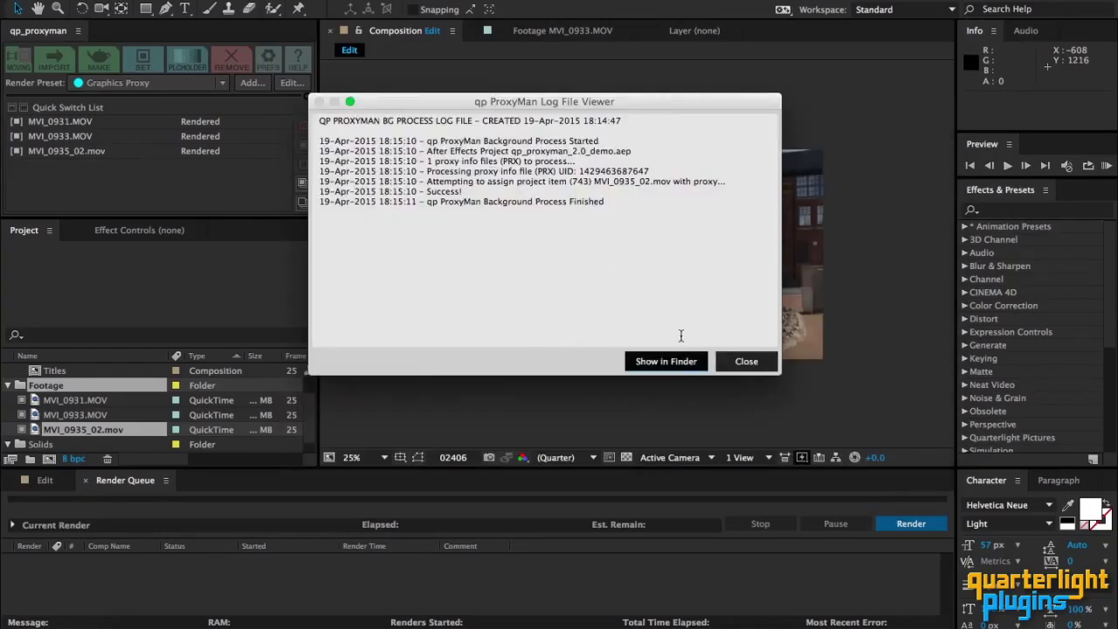
{"action": "left_click", "coordinate": [748, 361]}
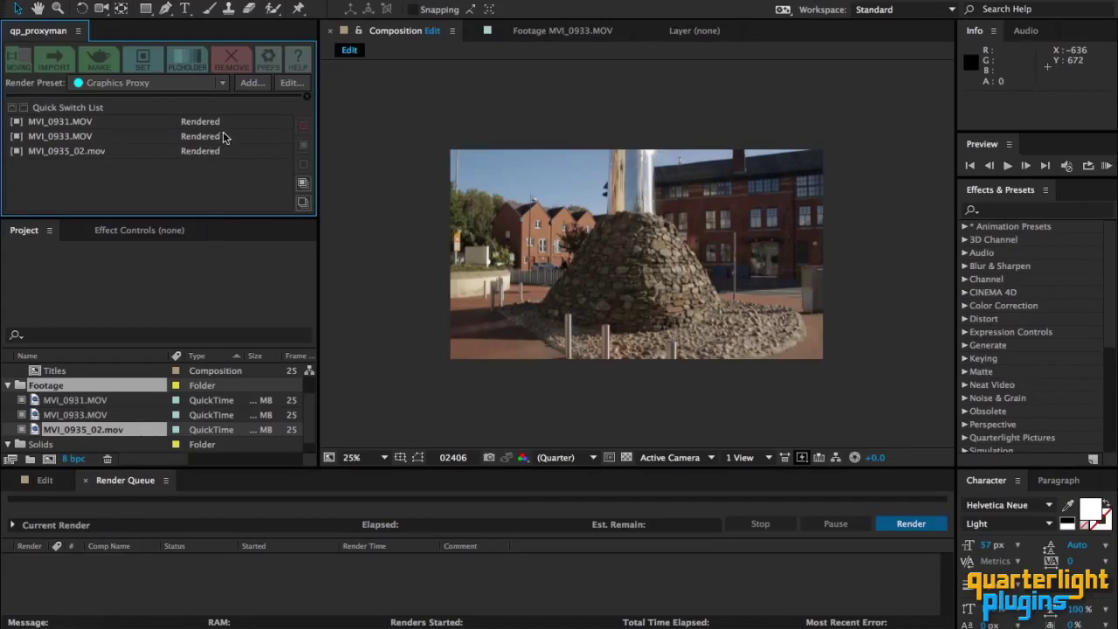
Step: Enable Copy Source Instead Of Render in ProxyMan preferences and save
{"action": "left_click", "coordinate": [269, 61]}
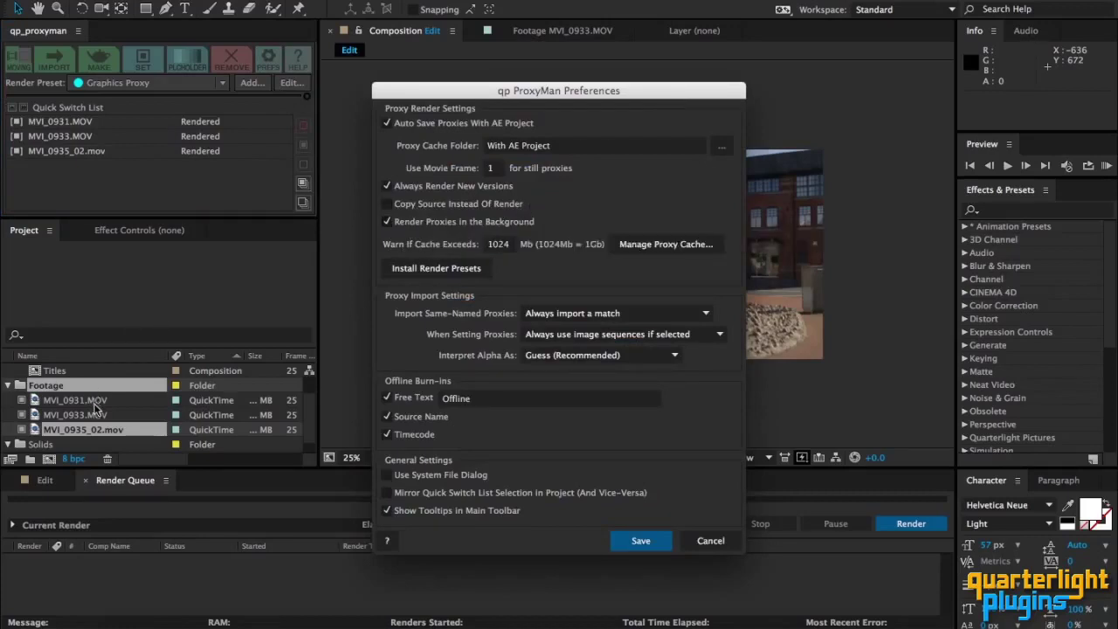
{"action": "left_click", "coordinate": [410, 208]}
{"action": "left_click", "coordinate": [632, 541]}
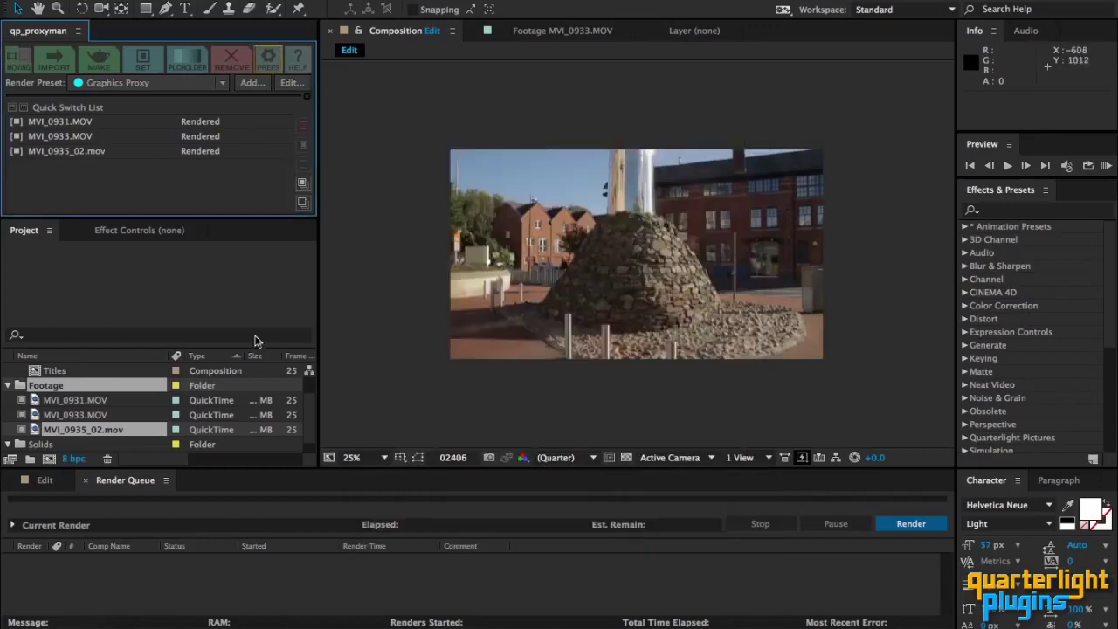
Step: Import MVI_0936.MOV and shutterstock_v3235657.mov into Footage via ProxyMan, copying their sources as proxies
{"action": "left_click", "coordinate": [66, 371]}
{"action": "left_click", "coordinate": [67, 386]}
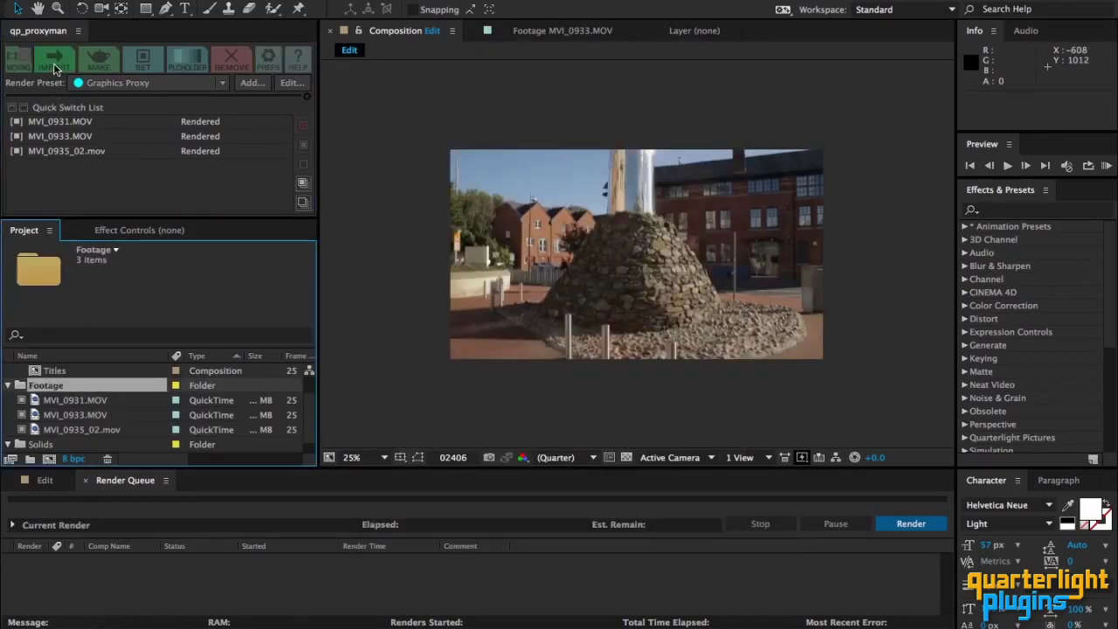
{"action": "left_click", "coordinate": [57, 63]}
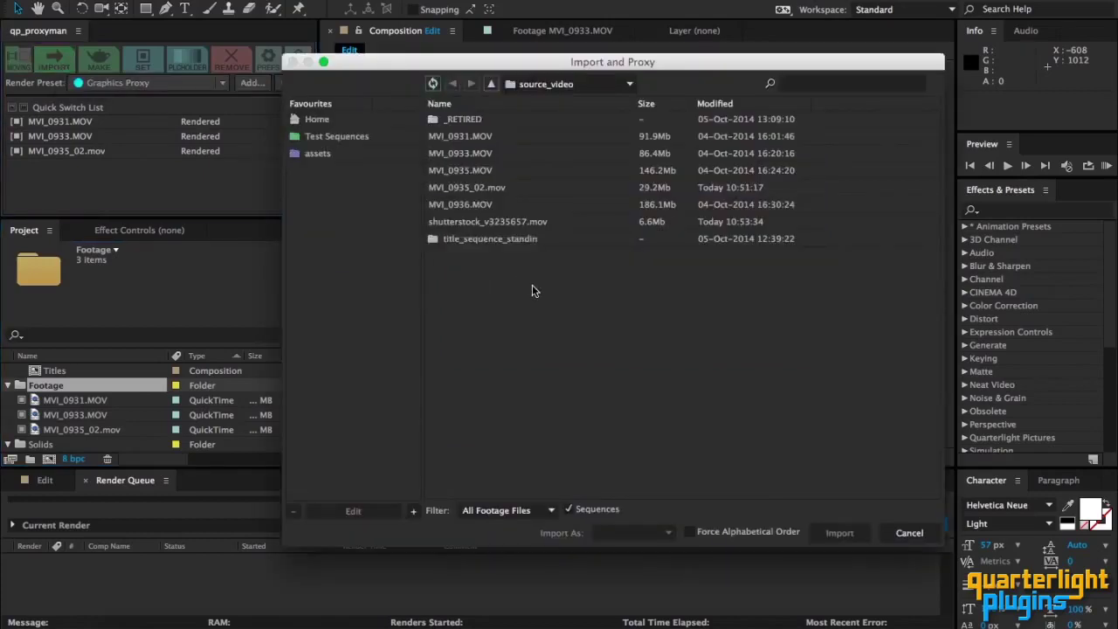
{"action": "left_click", "coordinate": [494, 172]}
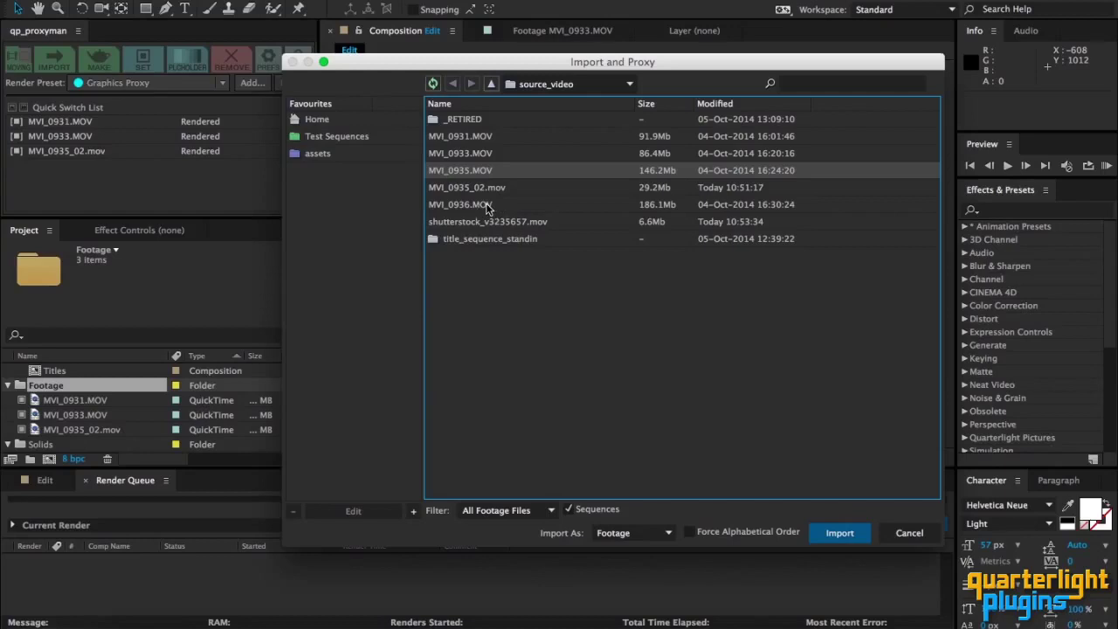
{"action": "left_click", "coordinate": [487, 207]}
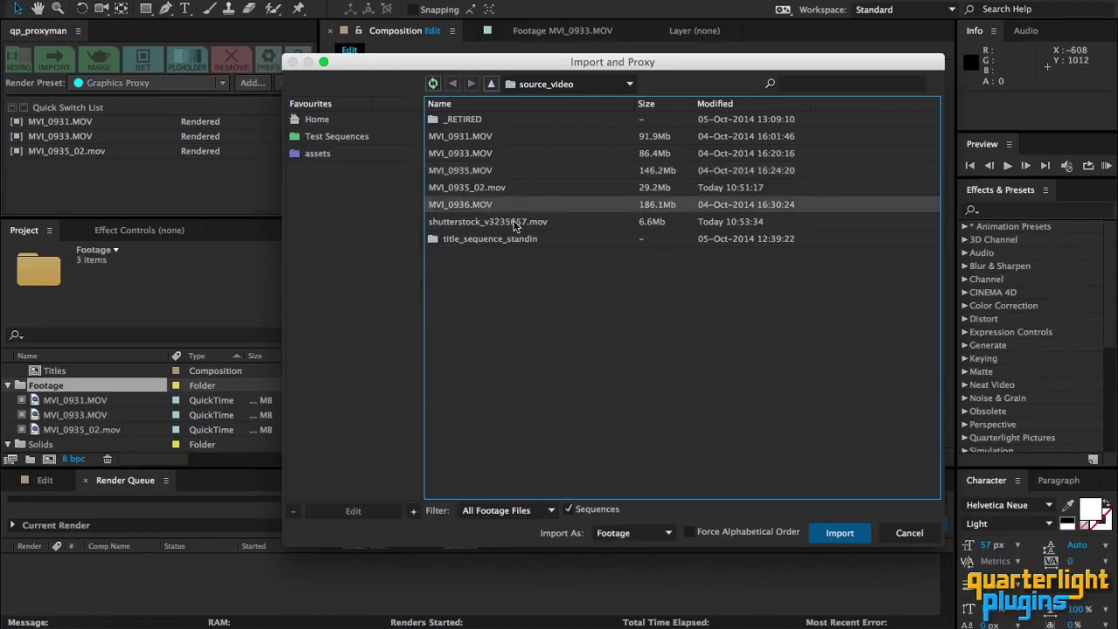
{"action": "left_click", "coordinate": [514, 223], "text": "shift"}
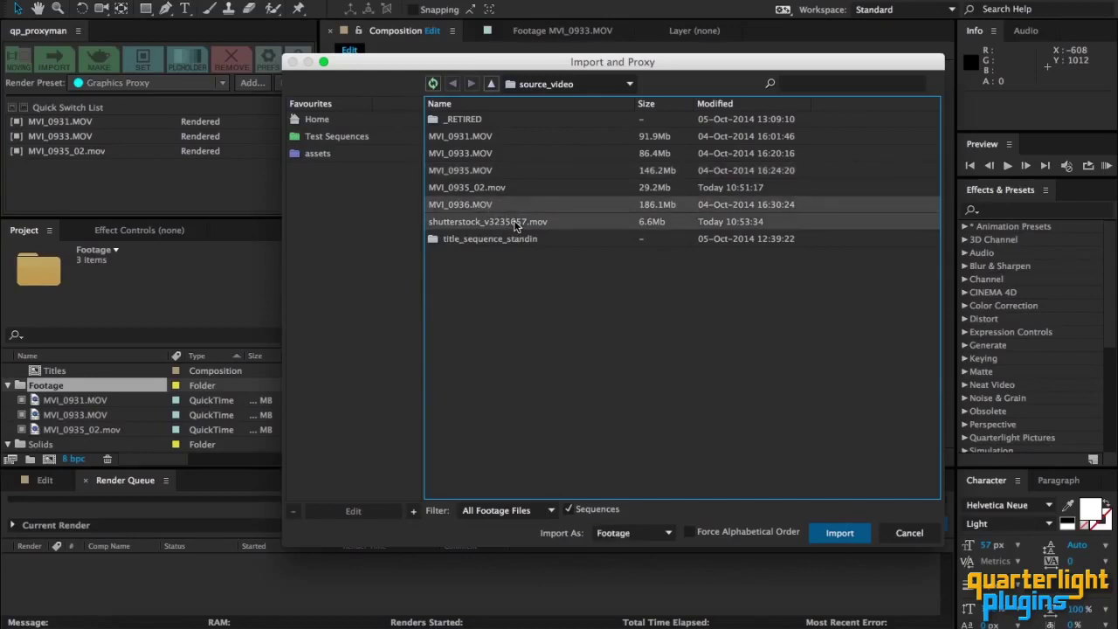
{"action": "left_click", "coordinate": [842, 533]}
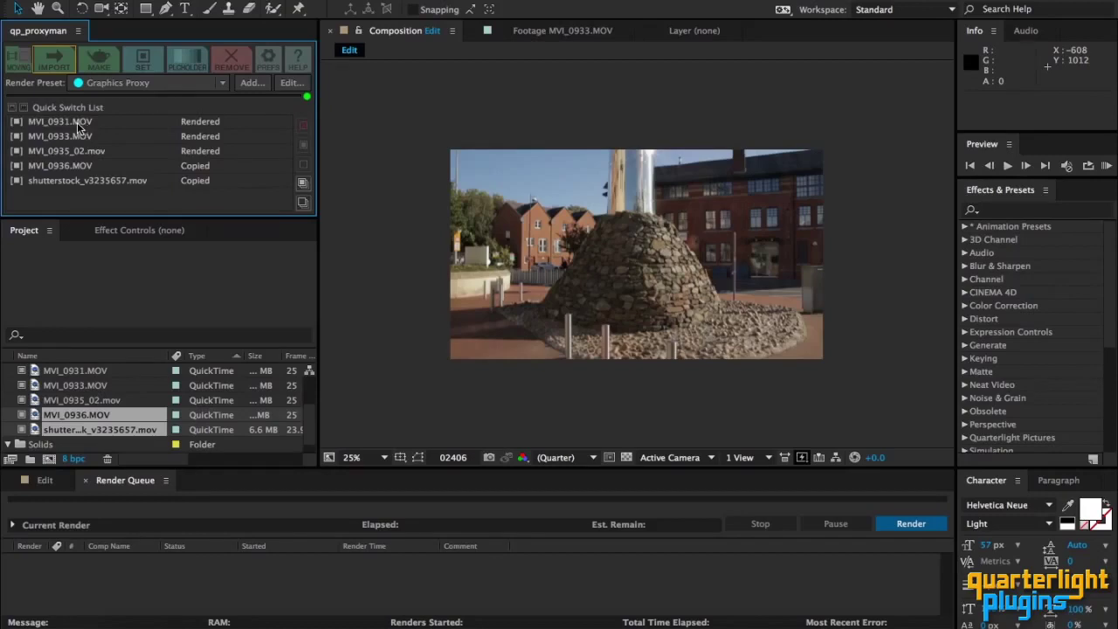
{"action": "left_click", "coordinate": [79, 125]}
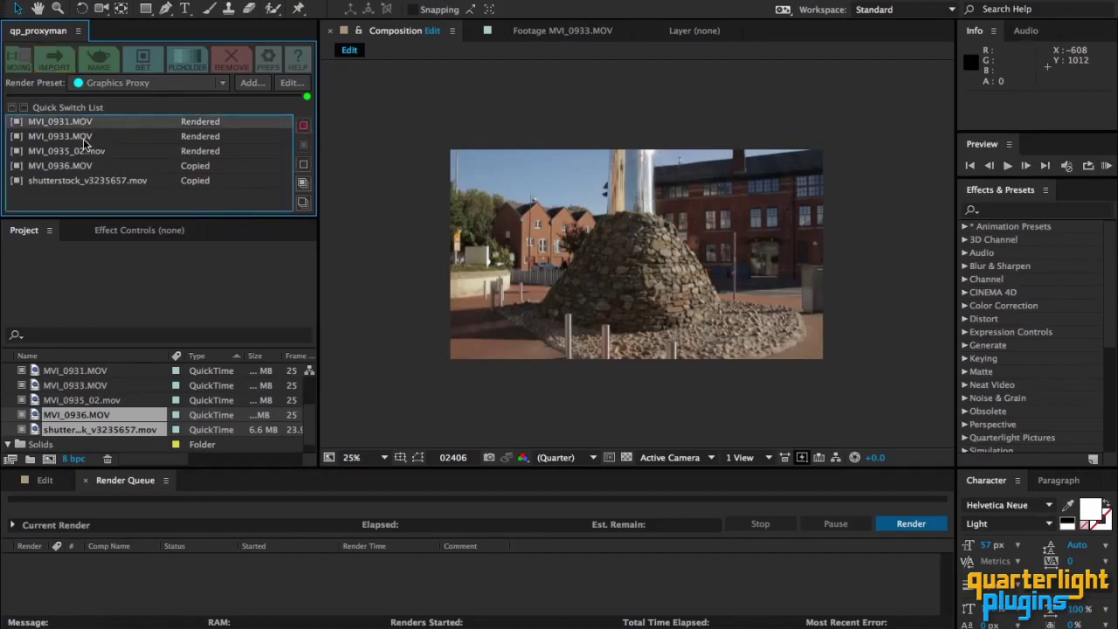
{"action": "left_click", "coordinate": [83, 137]}
{"action": "left_click", "coordinate": [98, 154]}
{"action": "left_click", "coordinate": [87, 166]}
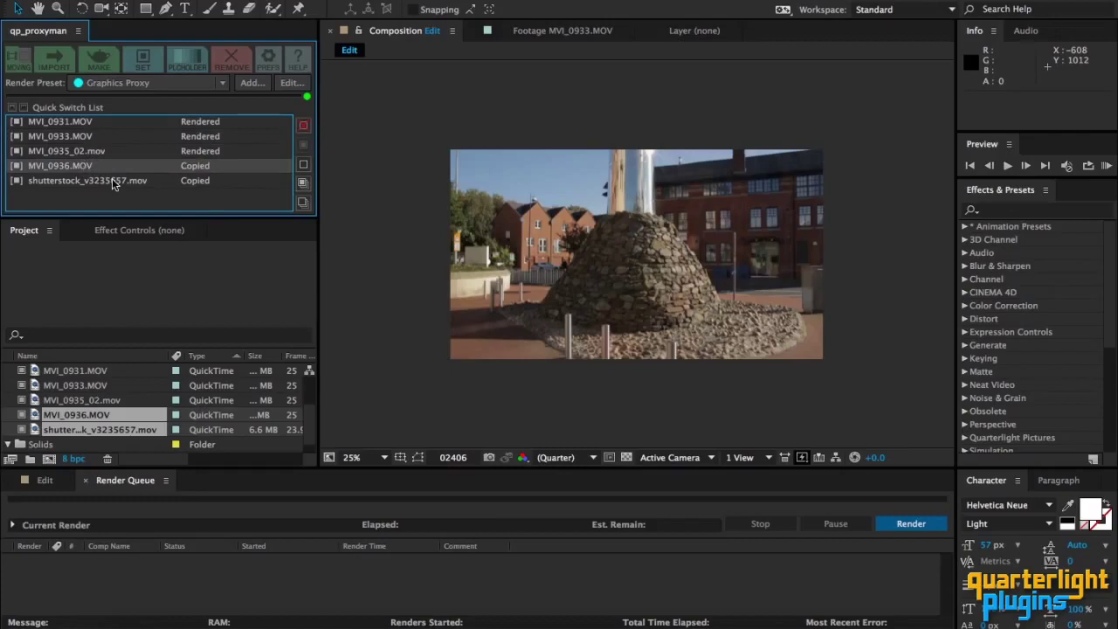
{"action": "left_click", "coordinate": [110, 181]}
{"action": "left_click", "coordinate": [87, 137]}
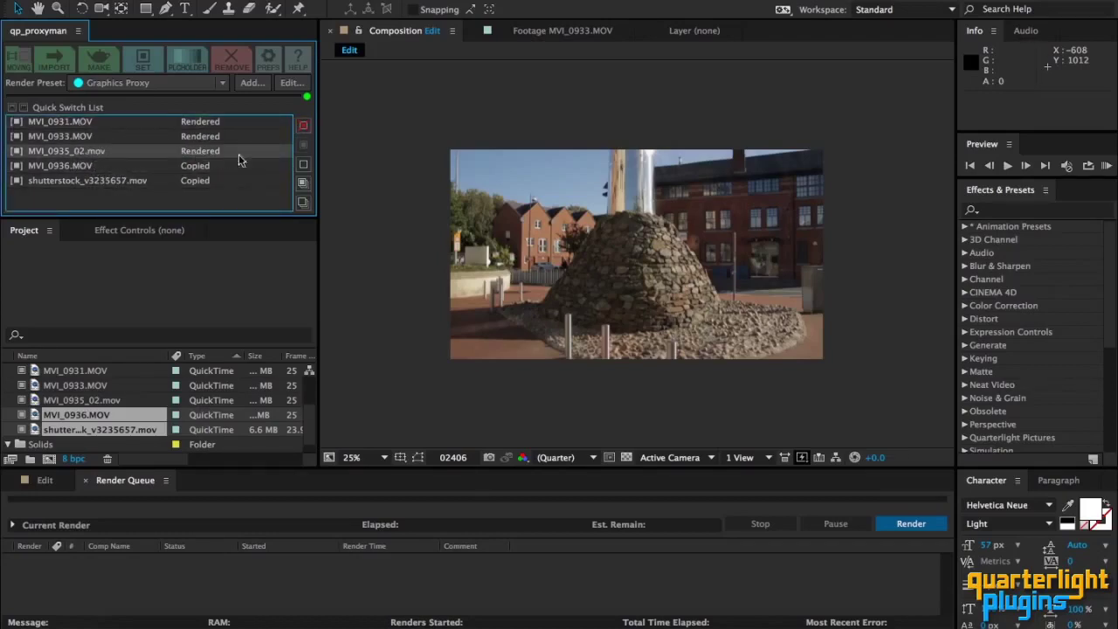
Step: Enable Mirror Quick Switch List Selection in Project and save the preferences
{"action": "left_click", "coordinate": [268, 61]}
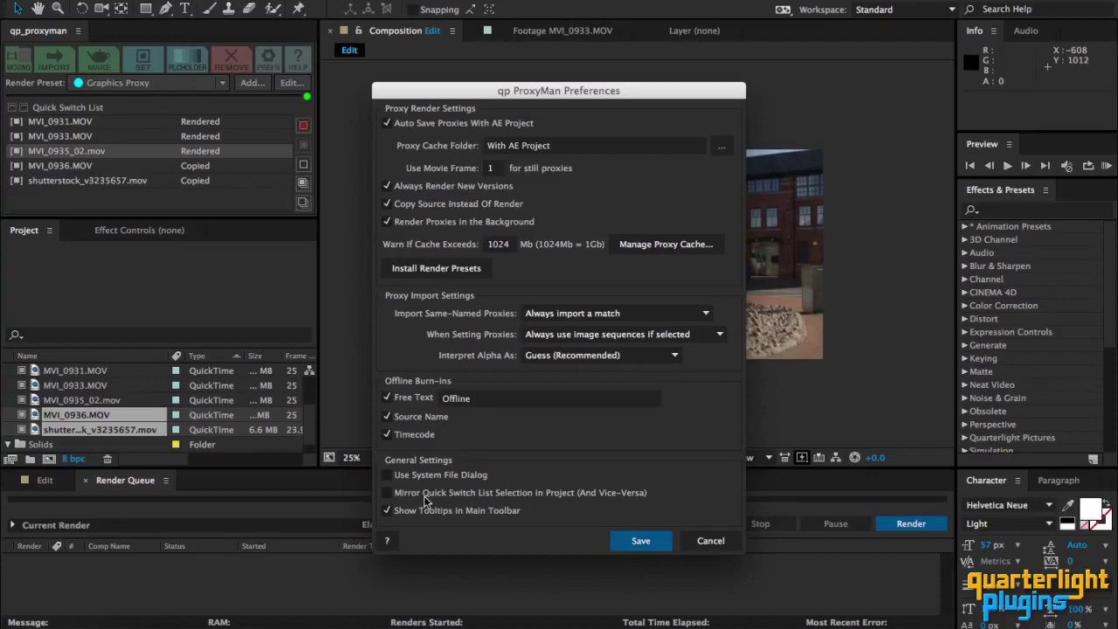
{"action": "left_click", "coordinate": [387, 493]}
{"action": "left_click", "coordinate": [645, 542]}
Step: Test mirroring by selecting MVI_0933.MOV, MVI_0936.MOV and shutterstock_v3235657.mov, then recheck preferences
{"action": "left_click", "coordinate": [68, 137]}
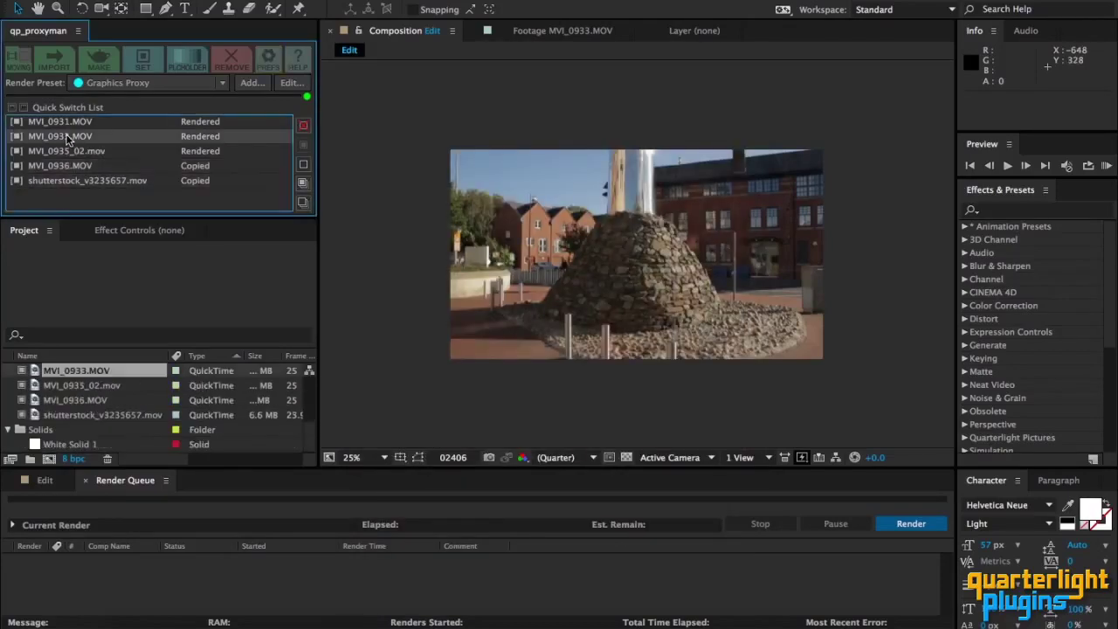
{"action": "left_click", "coordinate": [73, 167]}
{"action": "left_click", "coordinate": [75, 181]}
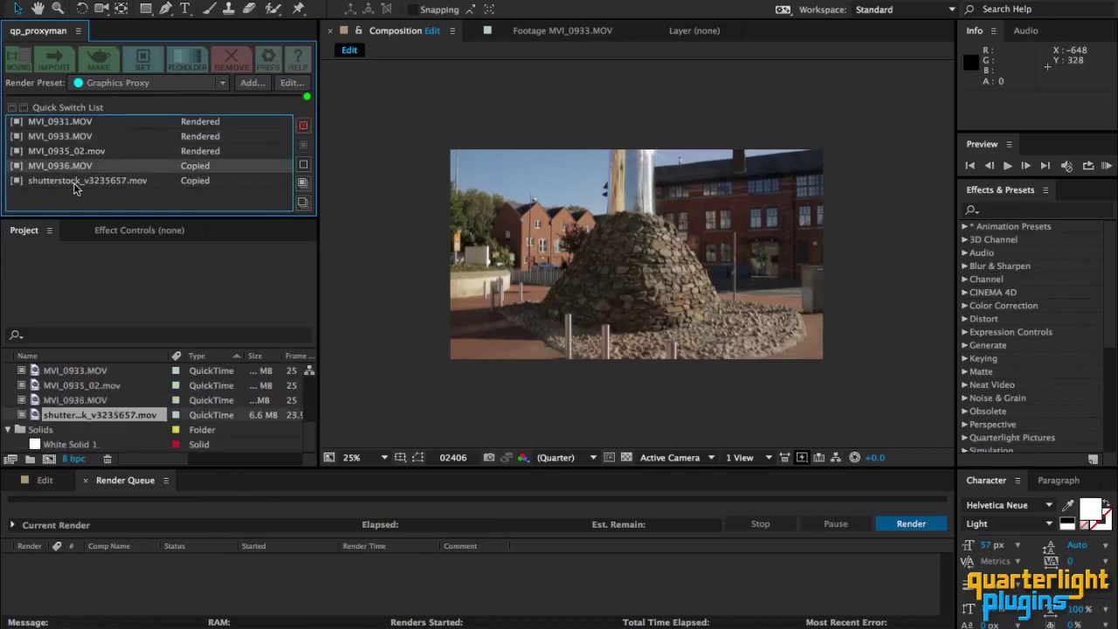
{"action": "left_click", "coordinate": [106, 139]}
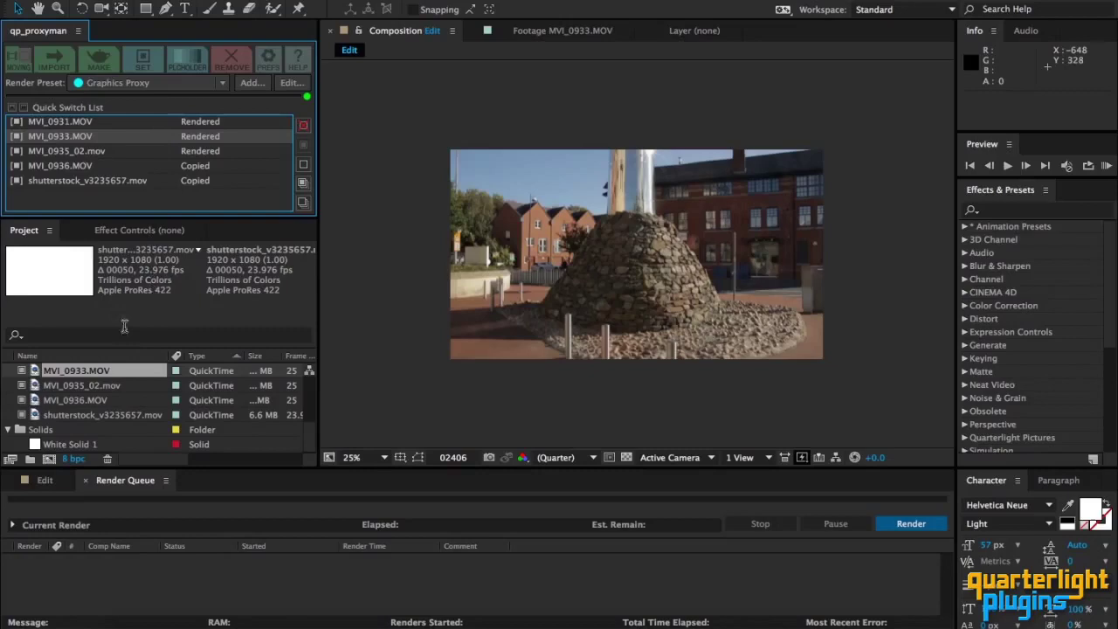
{"action": "left_click", "coordinate": [76, 400]}
{"action": "left_click", "coordinate": [268, 60]}
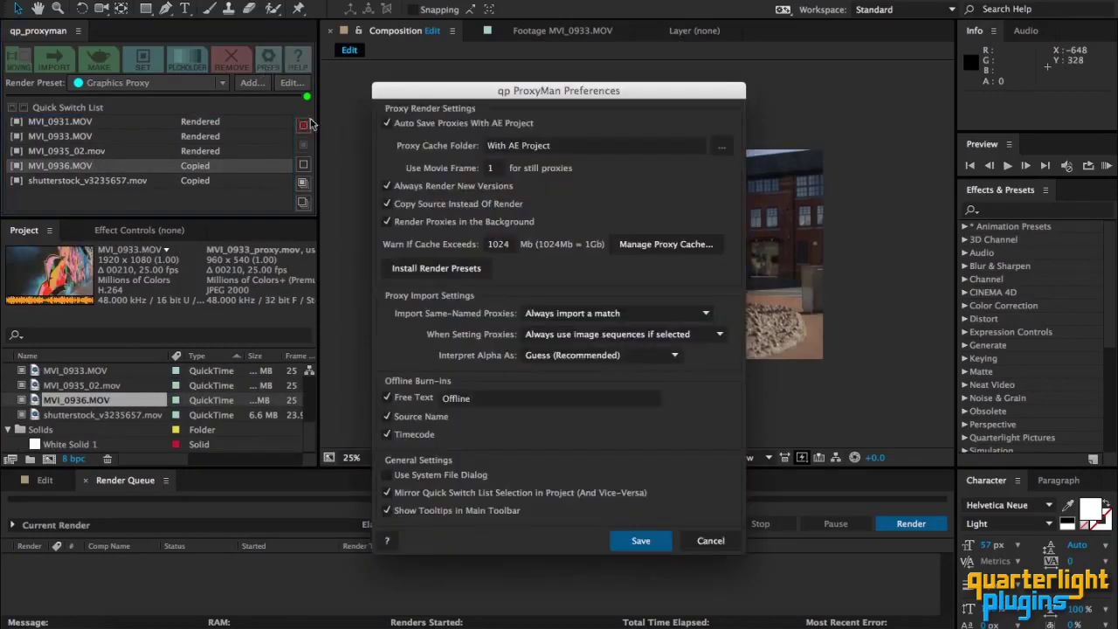
{"action": "left_click", "coordinate": [639, 539]}
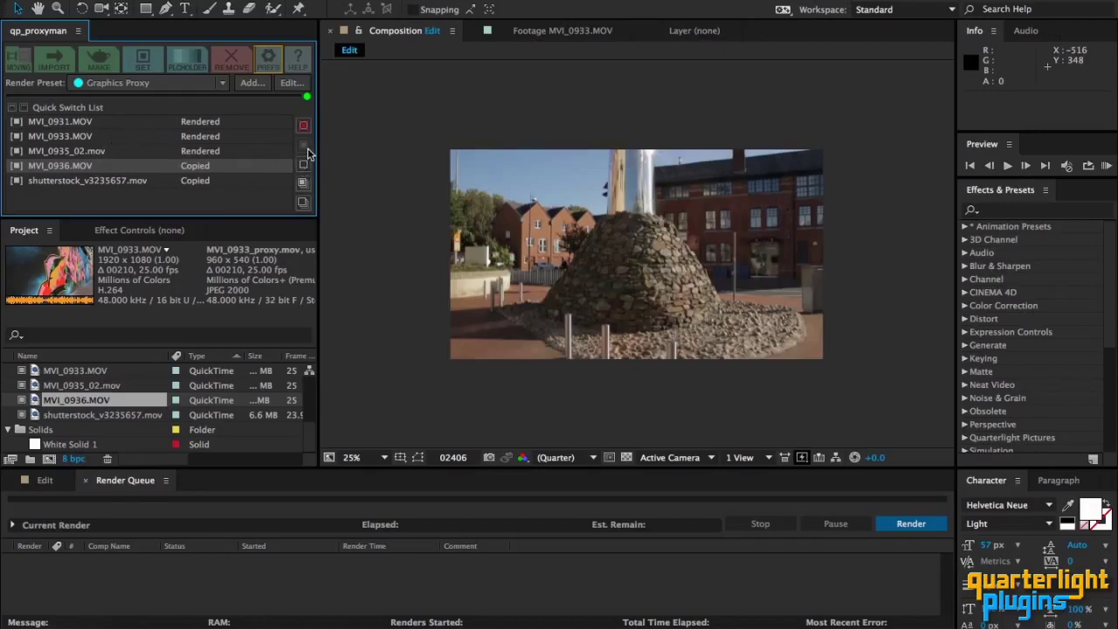
Step: Switch MVI_0936.MOV and MVI_0933.MOV proxies off, re-enable all, then remove shutterstock_v3235657.mov's proxy
{"action": "left_click", "coordinate": [304, 166]}
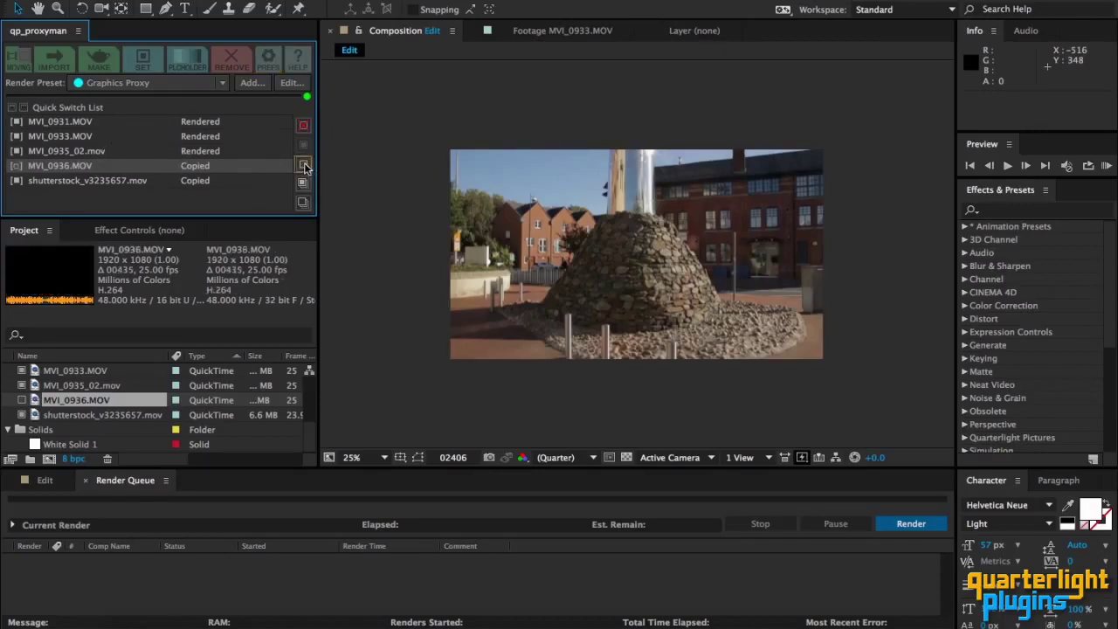
{"action": "left_click", "coordinate": [94, 137]}
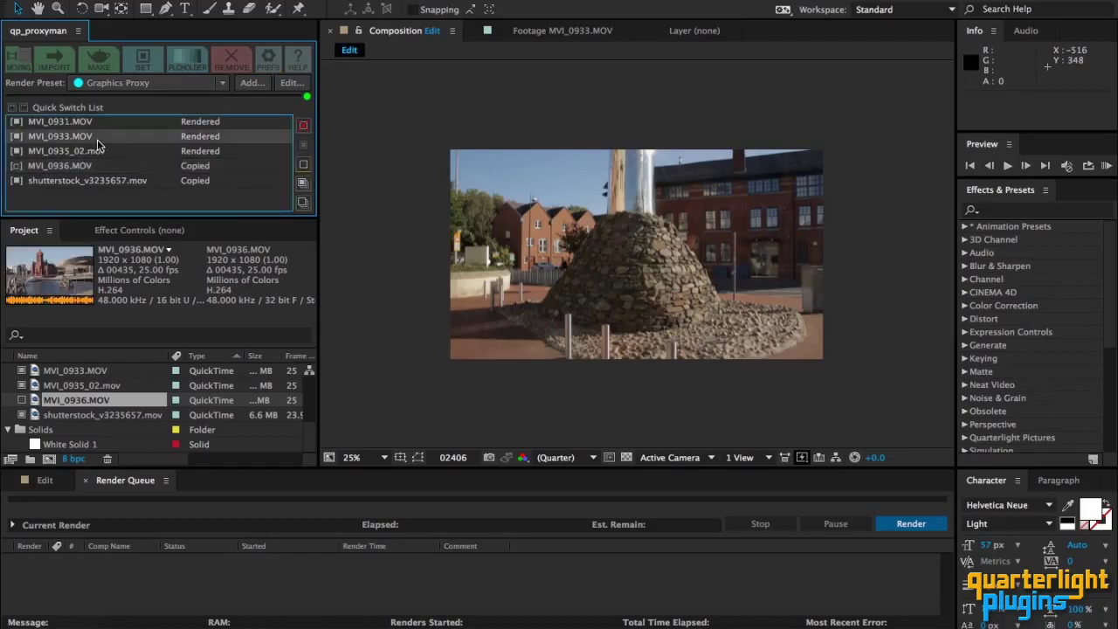
{"action": "left_click", "coordinate": [303, 166]}
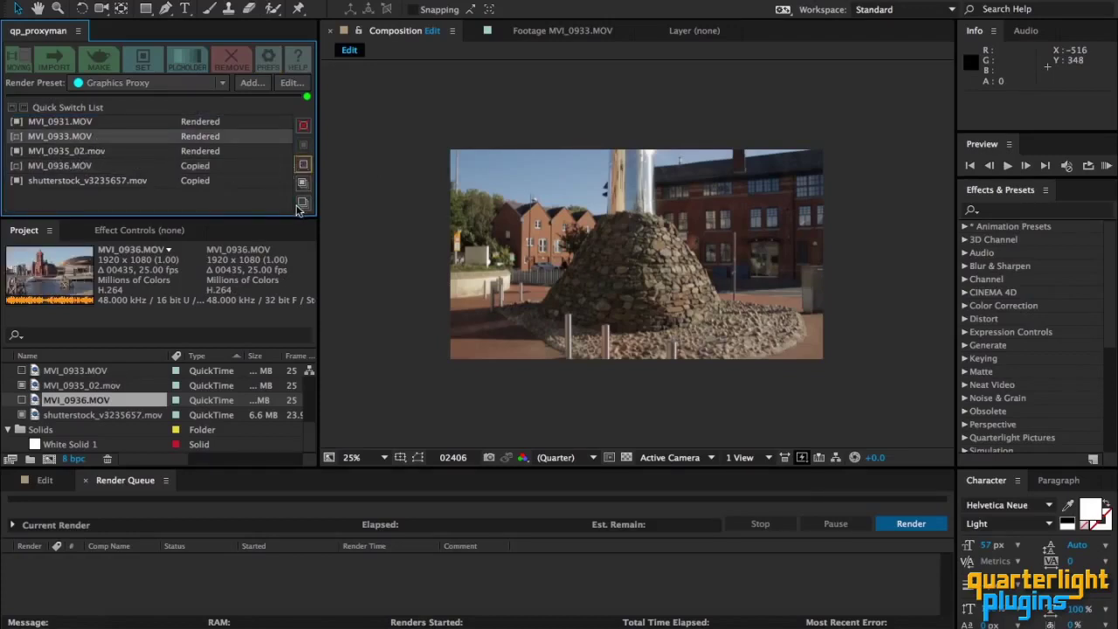
{"action": "left_click", "coordinate": [303, 186]}
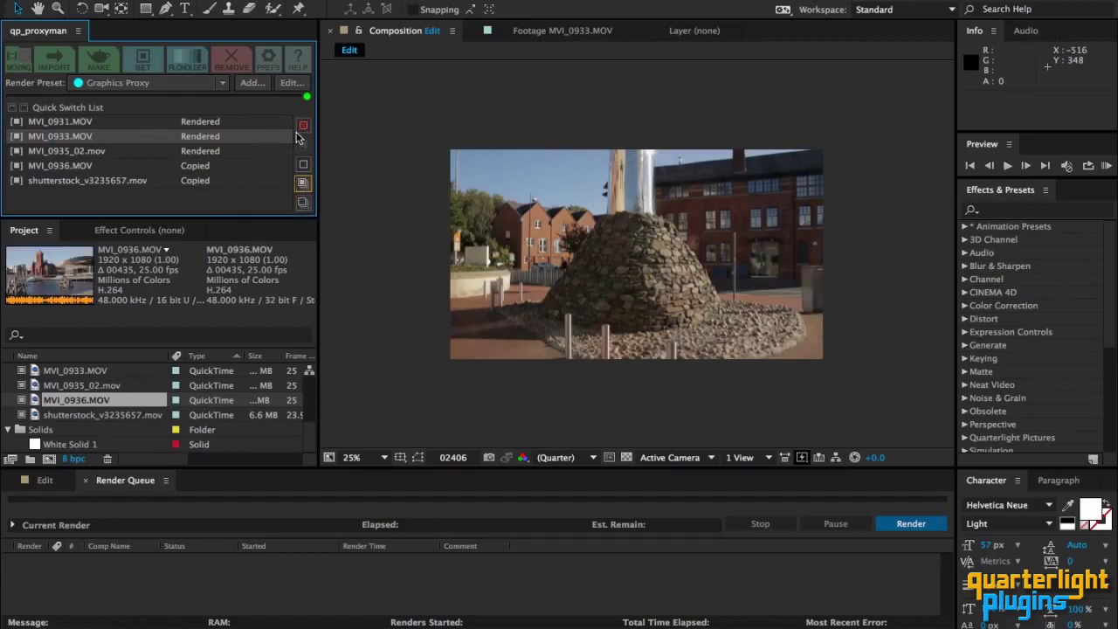
{"action": "left_click", "coordinate": [124, 181]}
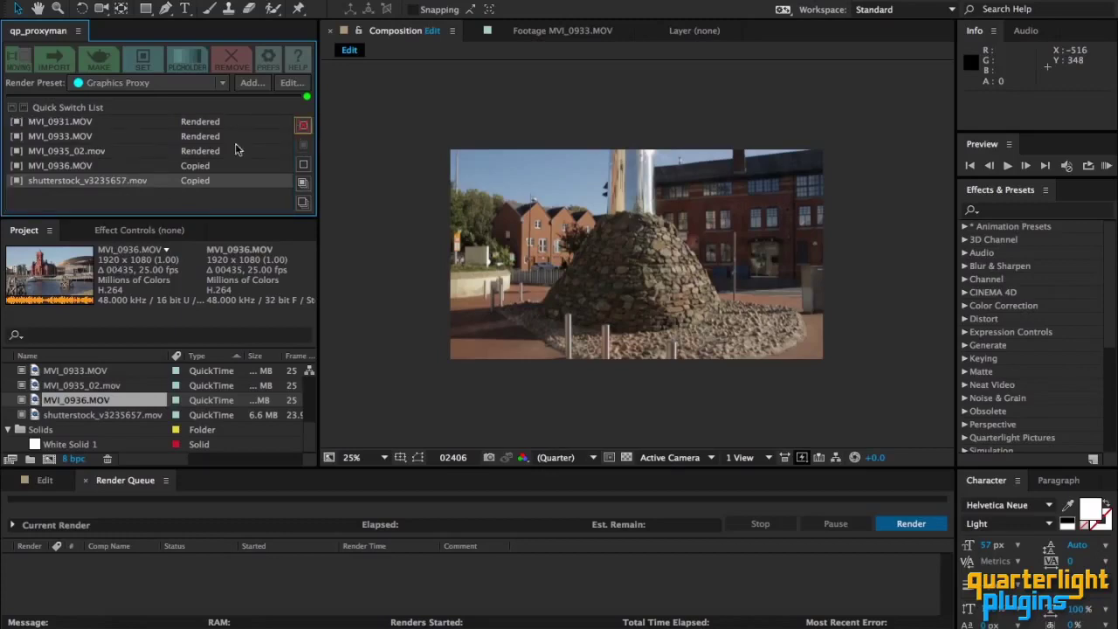
{"action": "left_click", "coordinate": [304, 127]}
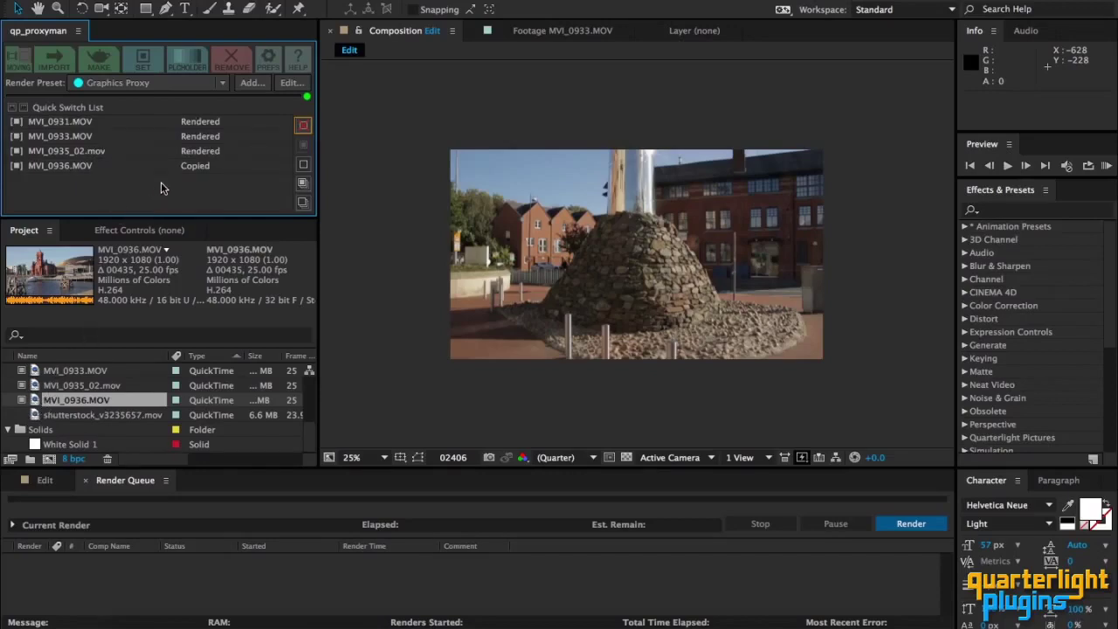
Step: Remove every proxy with REMOVE, also deleting the proxy files from disk
{"action": "left_click", "coordinate": [229, 68], "text": "alt"}
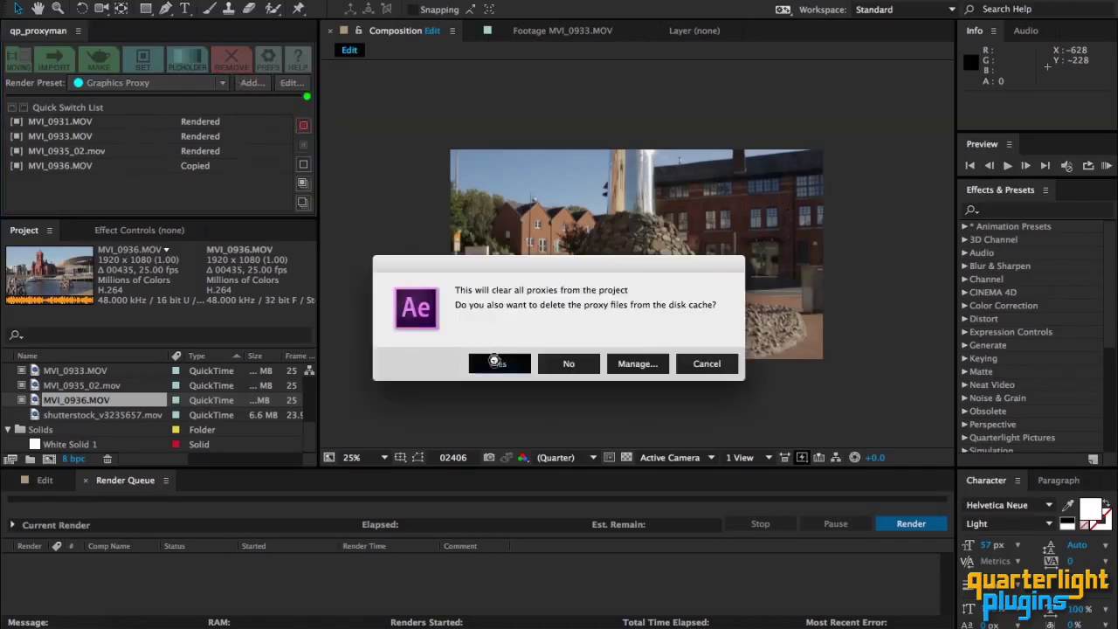
{"action": "left_click", "coordinate": [495, 363]}
{"action": "left_click", "coordinate": [679, 213]}
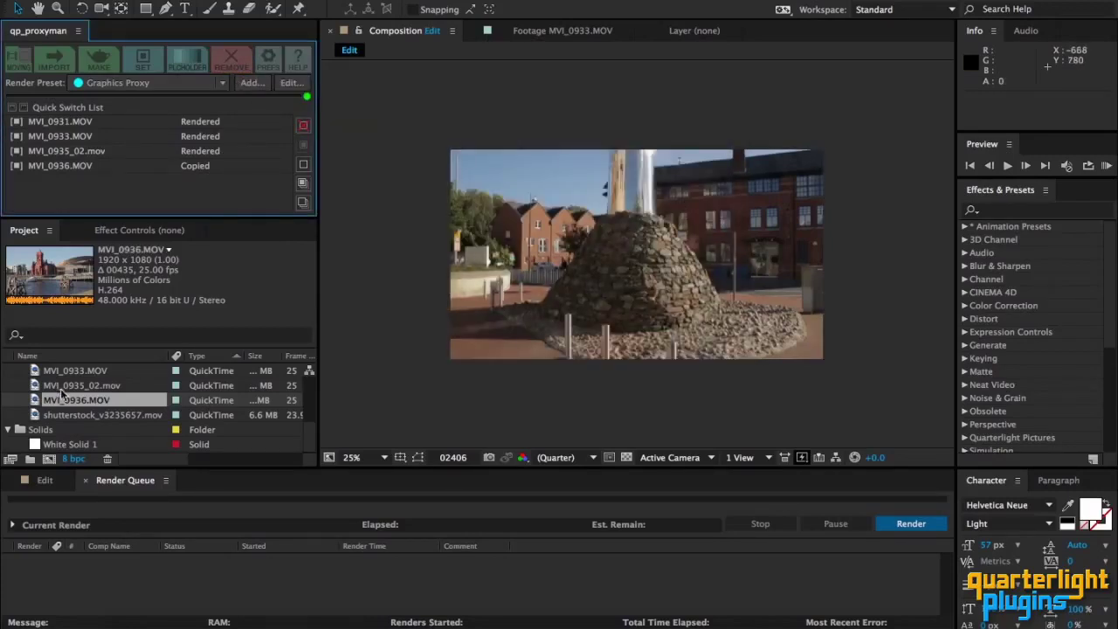
{"action": "scroll", "coordinate": [63, 394], "scroll_direction": "up", "scroll_amount": 2}
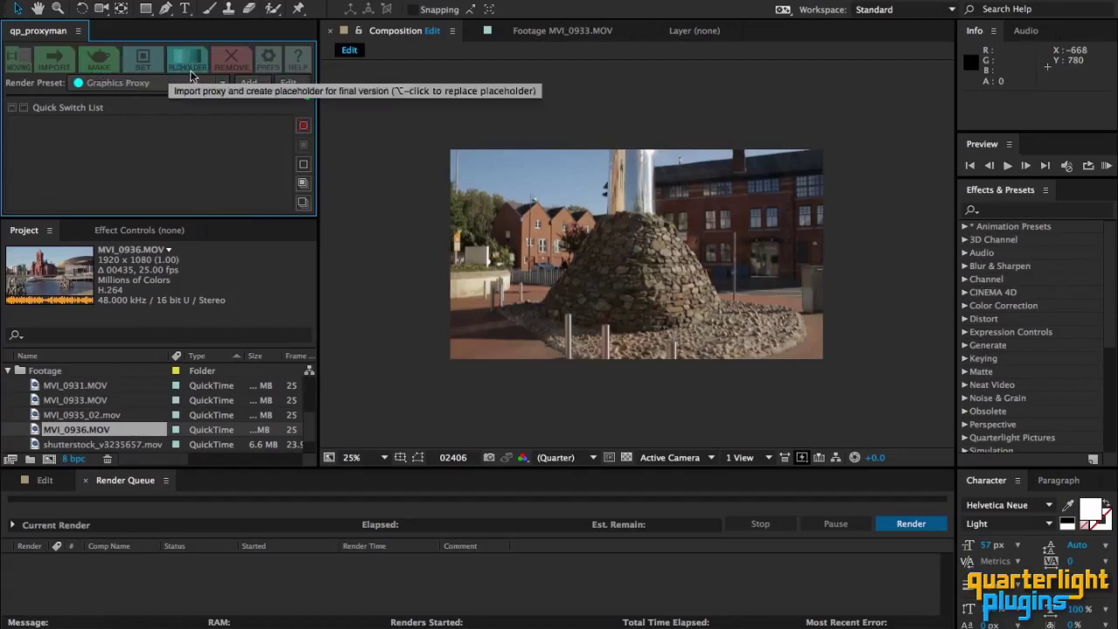
{"action": "left_click", "coordinate": [101, 70]}
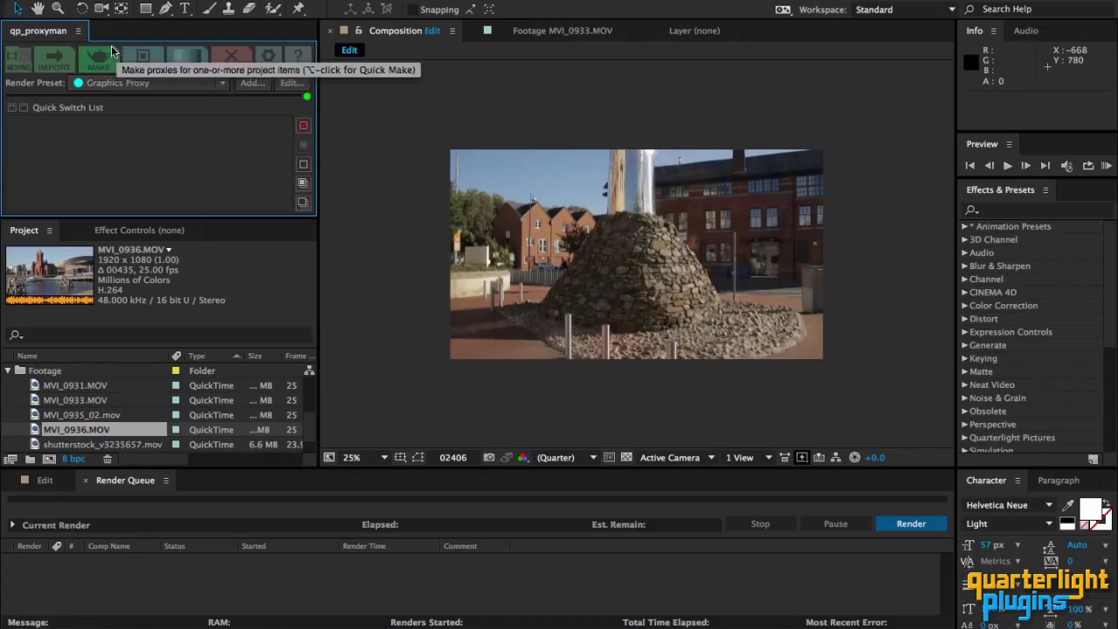
{"action": "left_click", "coordinate": [106, 70]}
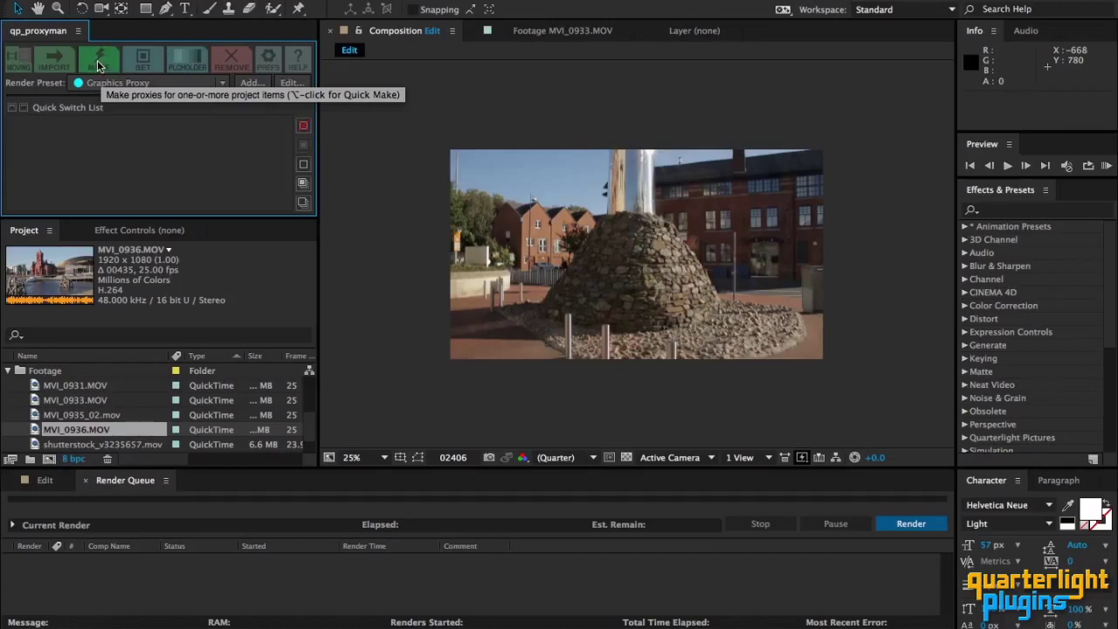
{"action": "left_click", "coordinate": [99, 65]}
{"action": "scroll", "coordinate": [66, 376], "scroll_direction": "down", "scroll_amount": 1}
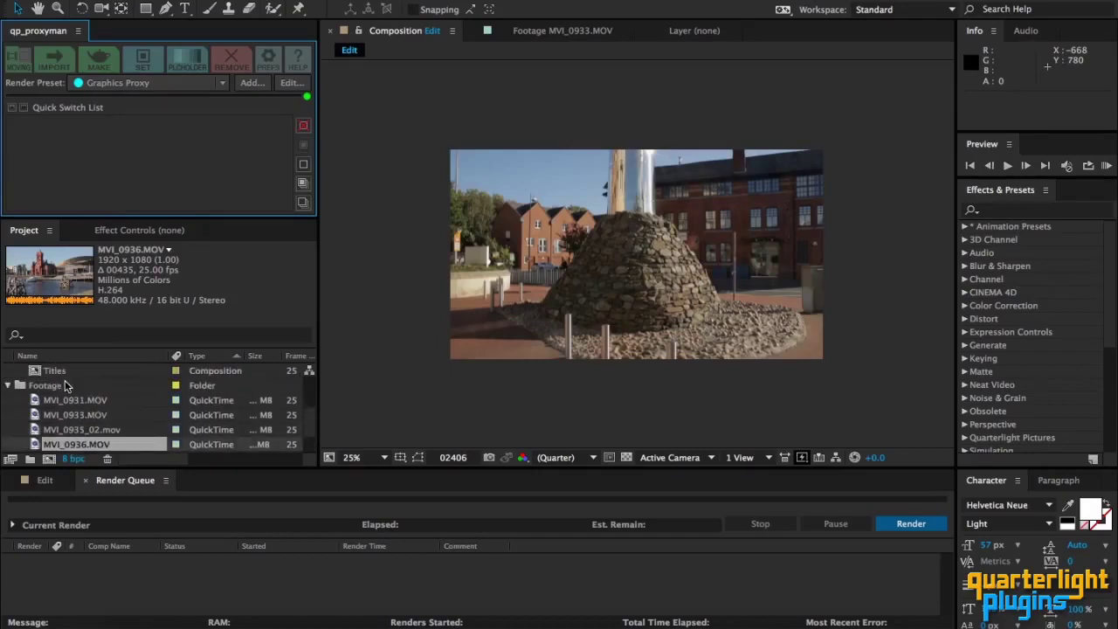
Step: Start a background Quick Proxy run for footage and comps, ignoring items that already have proxies
{"action": "left_click", "coordinate": [107, 71]}
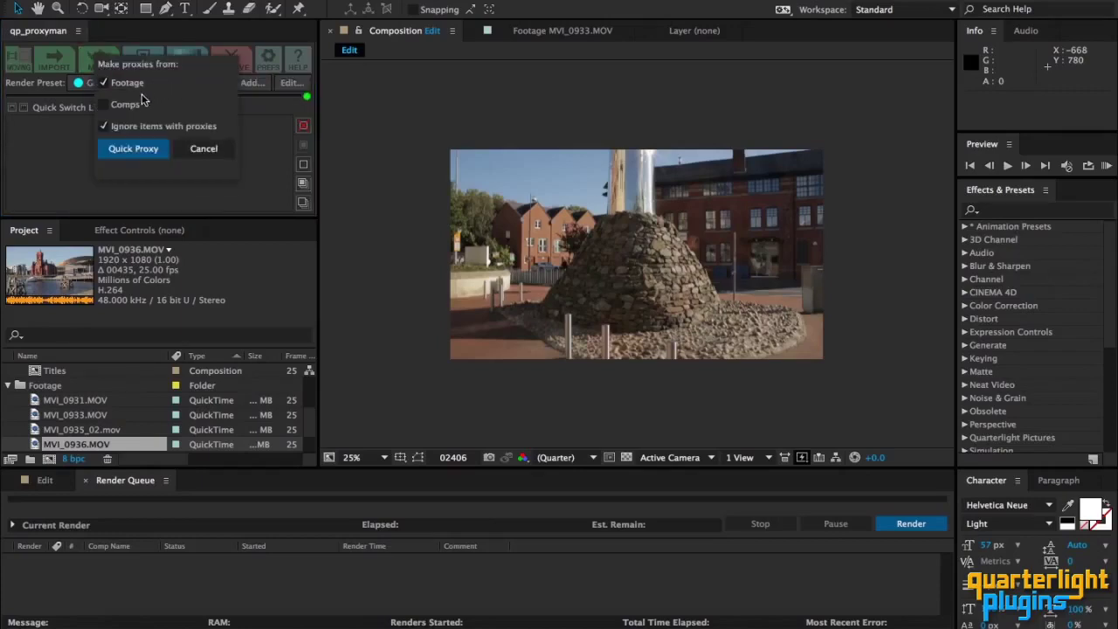
{"action": "left_click", "coordinate": [106, 105]}
{"action": "left_click", "coordinate": [133, 150]}
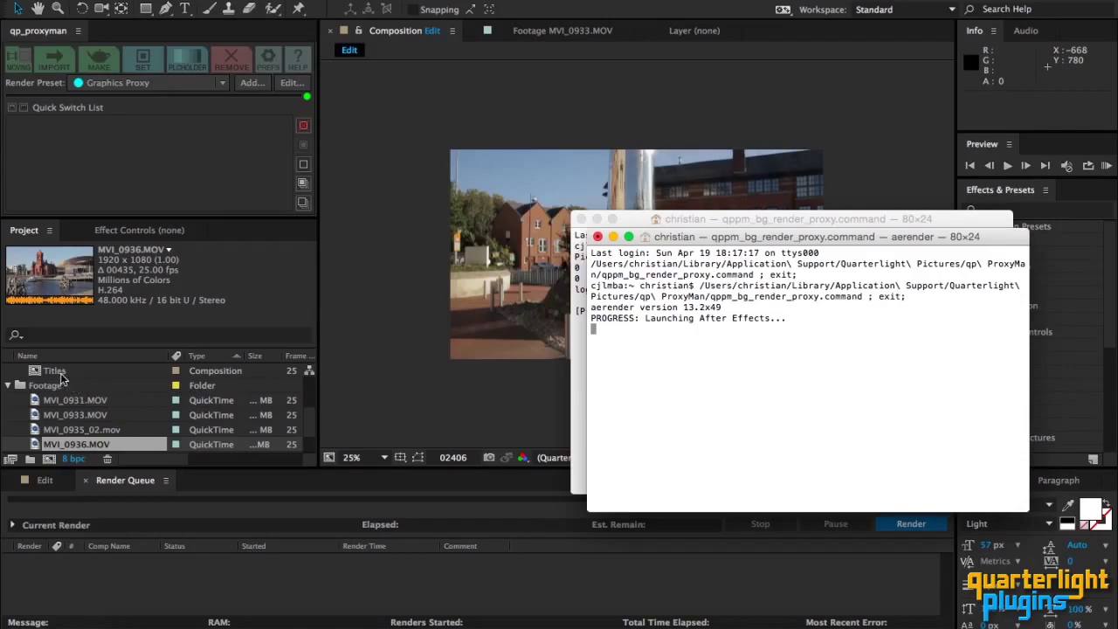
Step: Select the Titles comp and scroll the project list while Titles renders and five clips copy
{"action": "left_click", "coordinate": [68, 374]}
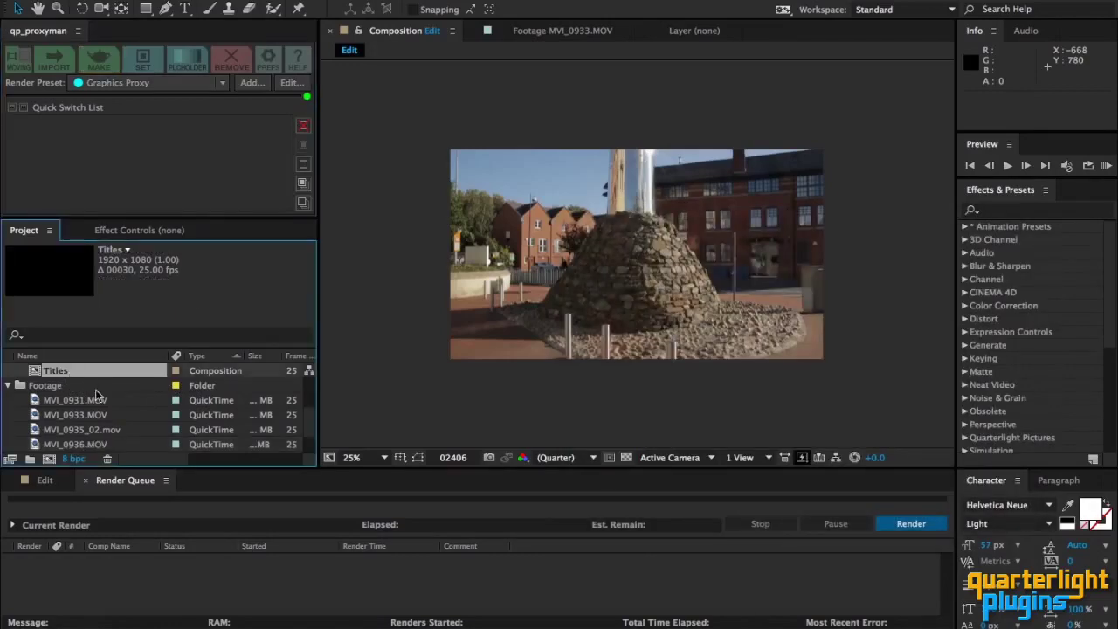
{"action": "scroll", "coordinate": [74, 432], "scroll_direction": "down", "scroll_amount": 1}
{"action": "scroll", "coordinate": [74, 431], "scroll_direction": "up", "scroll_amount": 1}
{"action": "scroll", "coordinate": [72, 429], "scroll_direction": "down", "scroll_amount": 1}
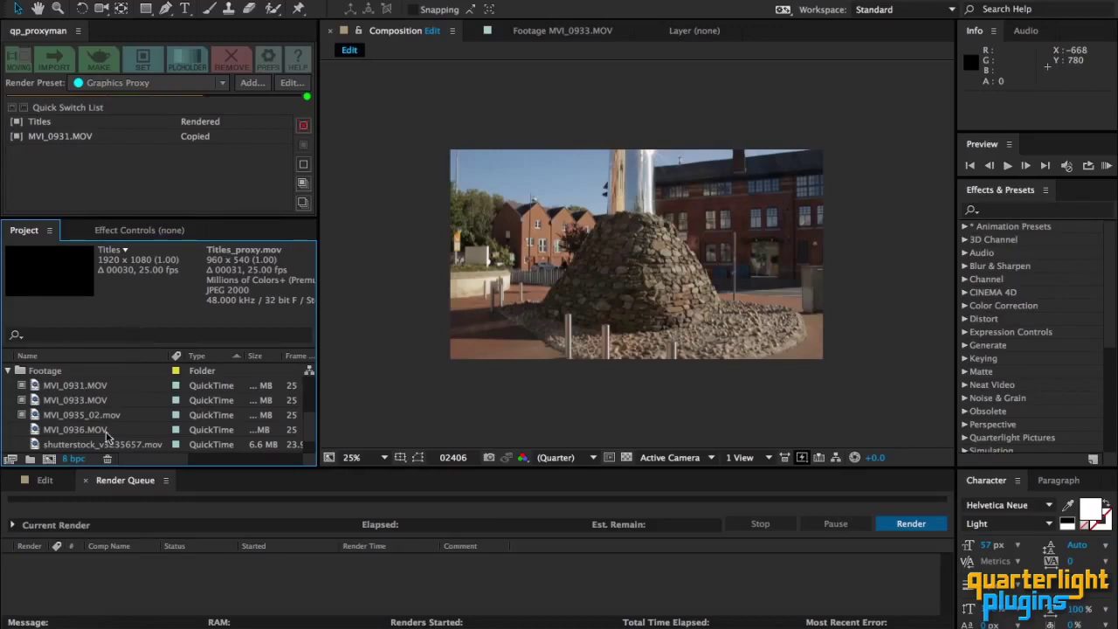
{"action": "scroll", "coordinate": [101, 415], "scroll_direction": "up", "scroll_amount": 5}
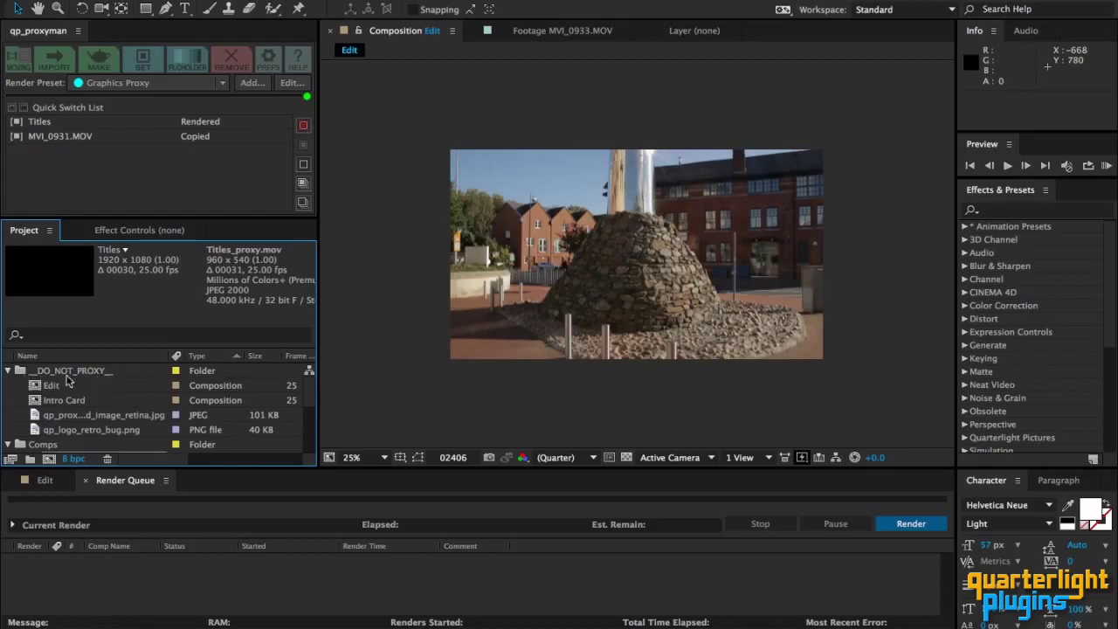
{"action": "scroll", "coordinate": [74, 424], "scroll_direction": "down", "scroll_amount": 3}
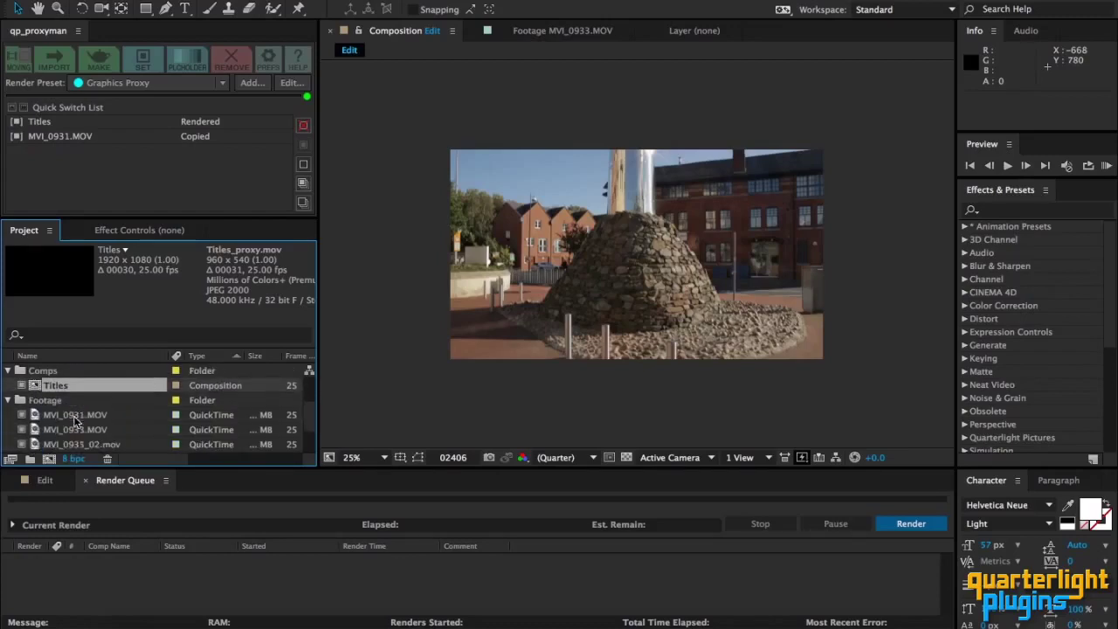
{"action": "scroll", "coordinate": [75, 424], "scroll_direction": "down", "scroll_amount": 3}
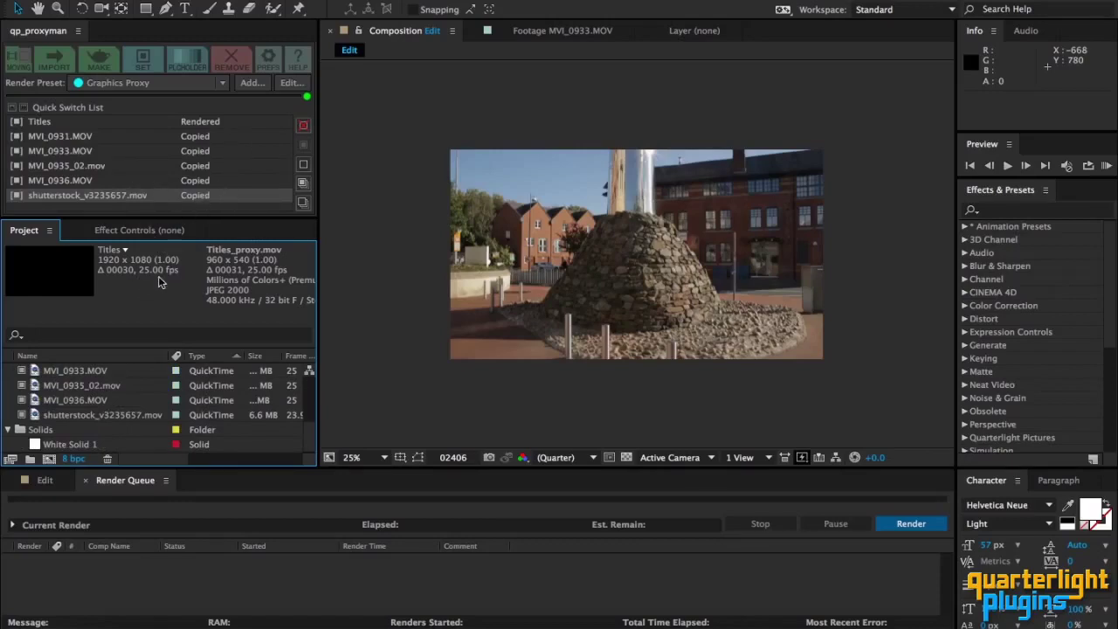
Step: Review the background process log confirming each proxy assignment succeeded, then close it
{"action": "left_click", "coordinate": [307, 95]}
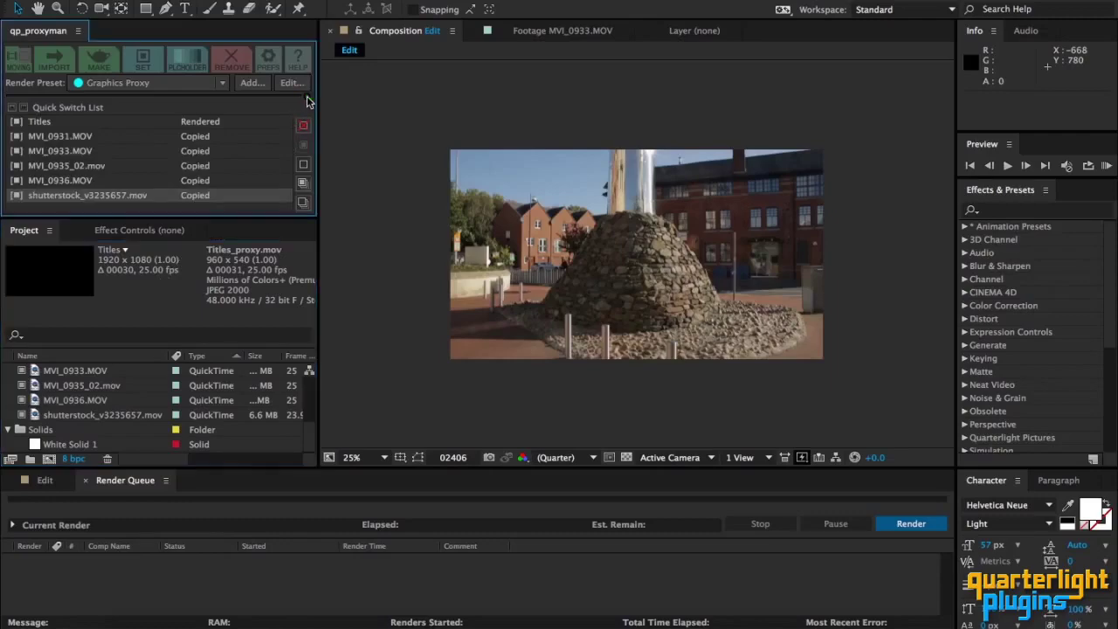
{"action": "scroll", "coordinate": [568, 279], "scroll_direction": "down", "scroll_amount": 10}
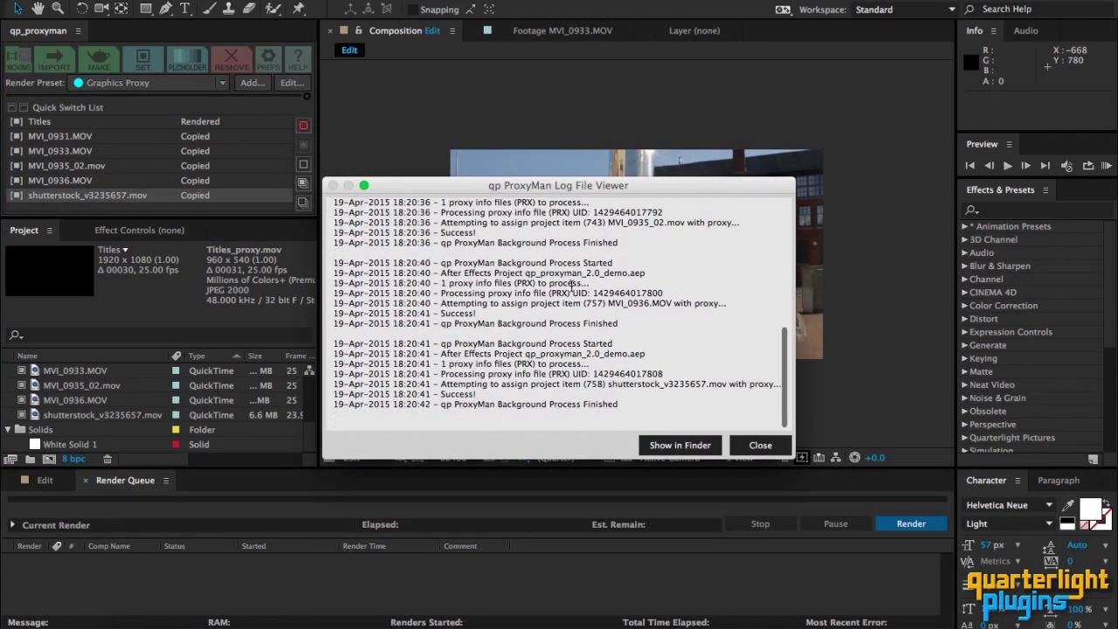
{"action": "scroll", "coordinate": [572, 286], "scroll_direction": "up", "scroll_amount": 10}
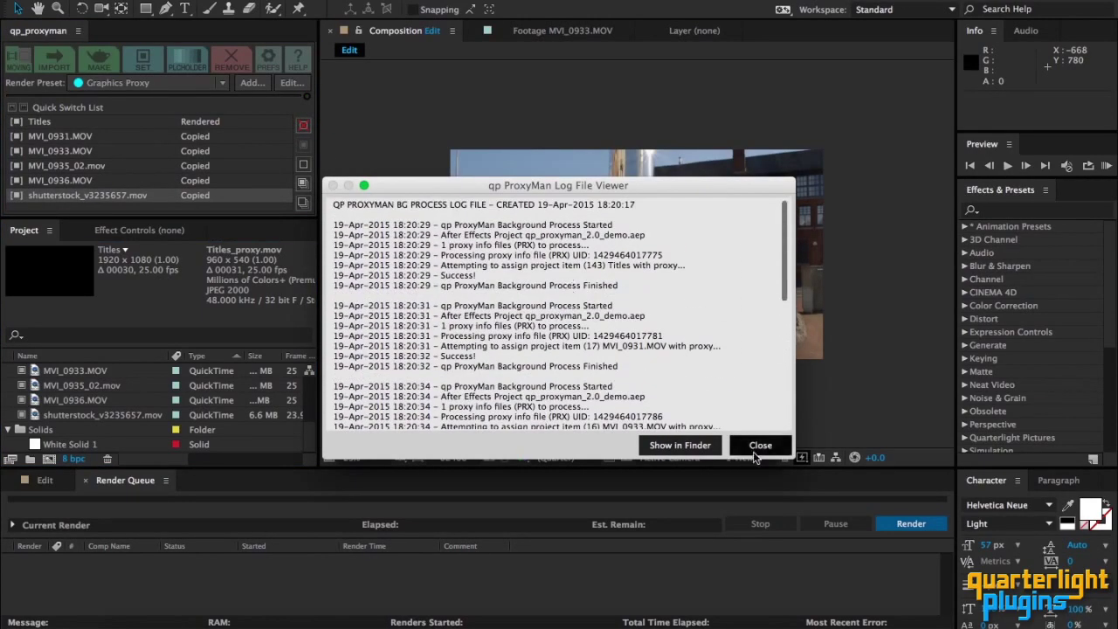
{"action": "left_click", "coordinate": [759, 447]}
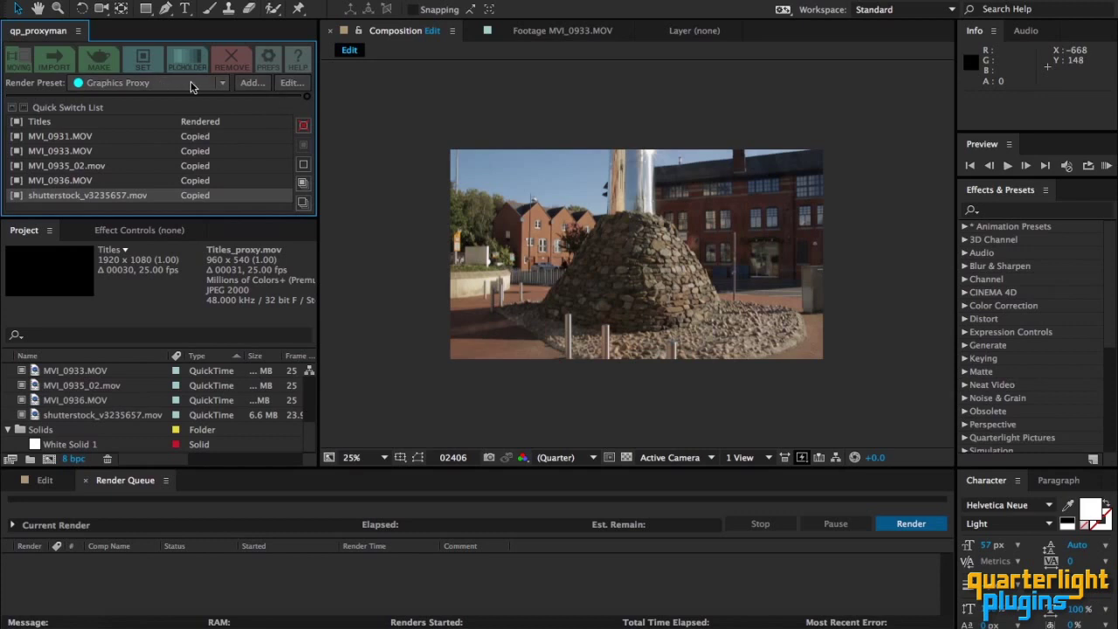
Step: Open the ProxyMan render presets editor, move it higher, and glance at the saved presets list
{"action": "left_click", "coordinate": [298, 85]}
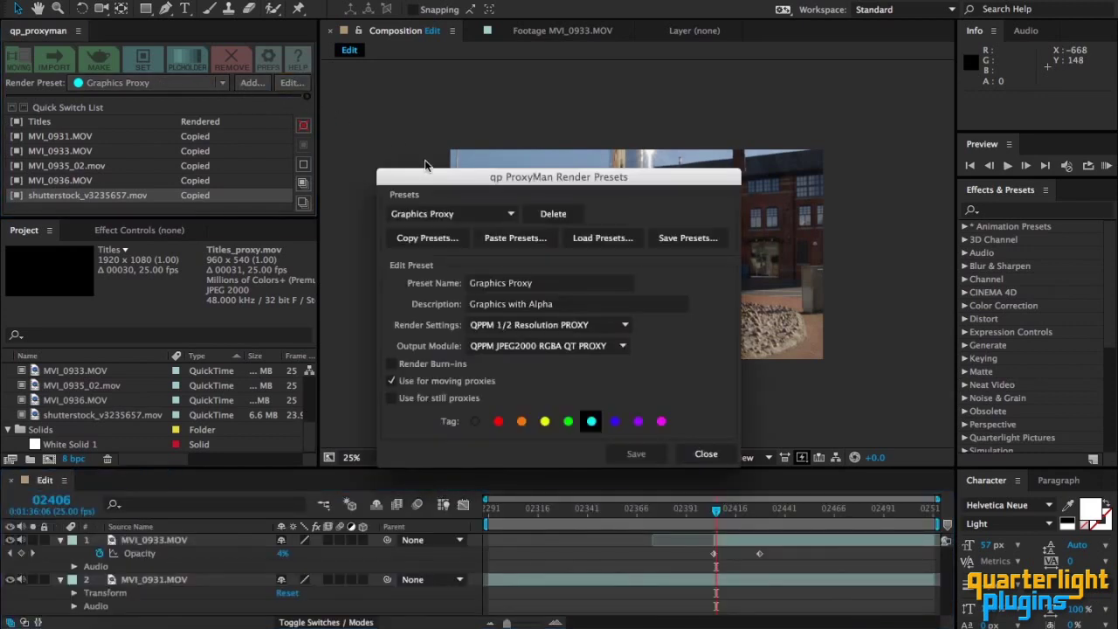
{"action": "left_click_drag", "start_coordinate": [471, 183], "coordinate": [456, 138]}
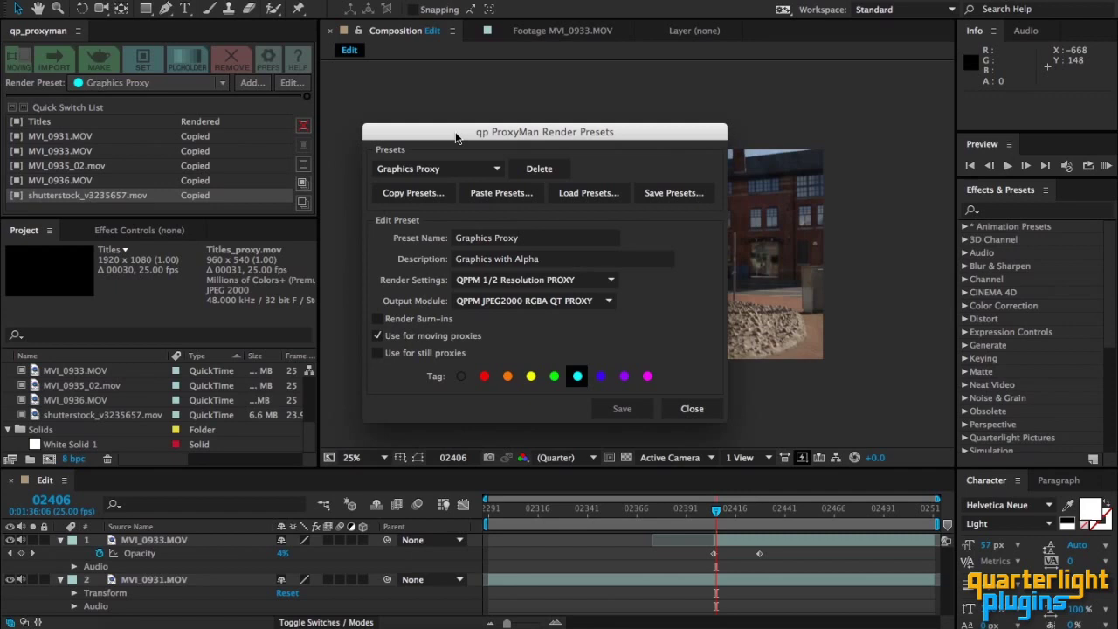
{"action": "left_click", "coordinate": [434, 177]}
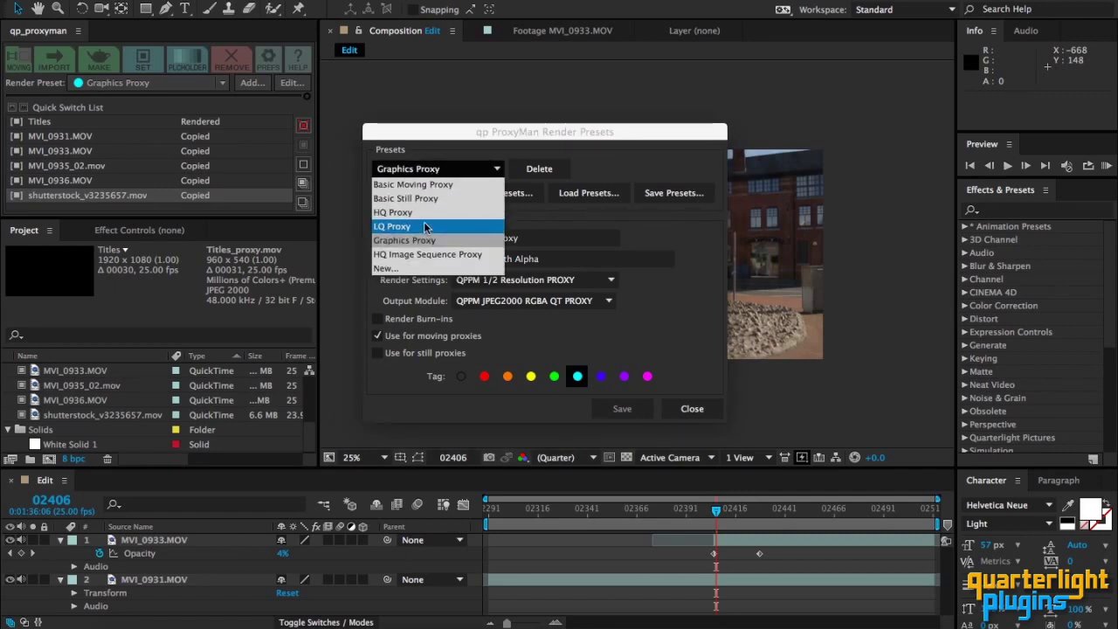
{"action": "left_click", "coordinate": [658, 166]}
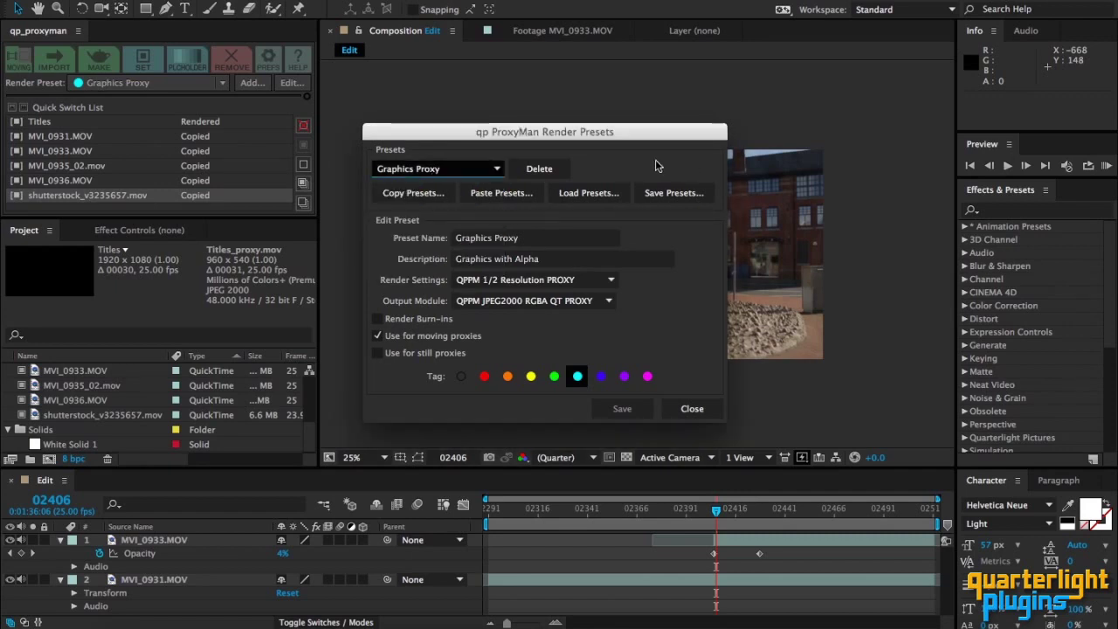
Step: Export all presets as shareable text, copy the text to the clipboard, and close the share window
{"action": "left_click", "coordinate": [429, 192]}
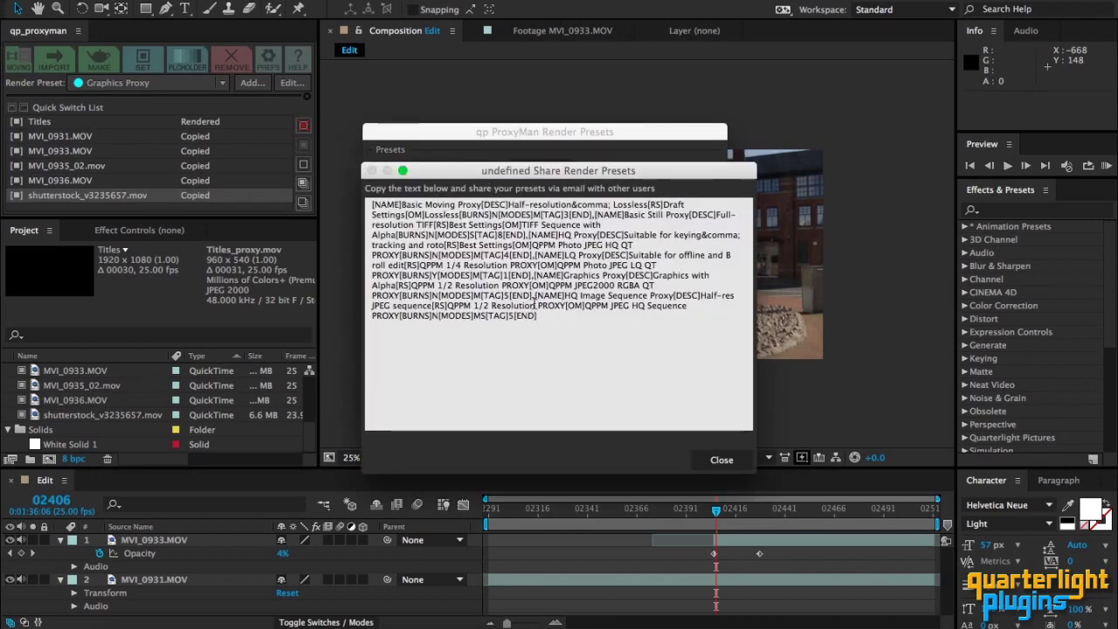
{"action": "left_click_drag", "start_coordinate": [546, 319], "coordinate": [371, 203]}
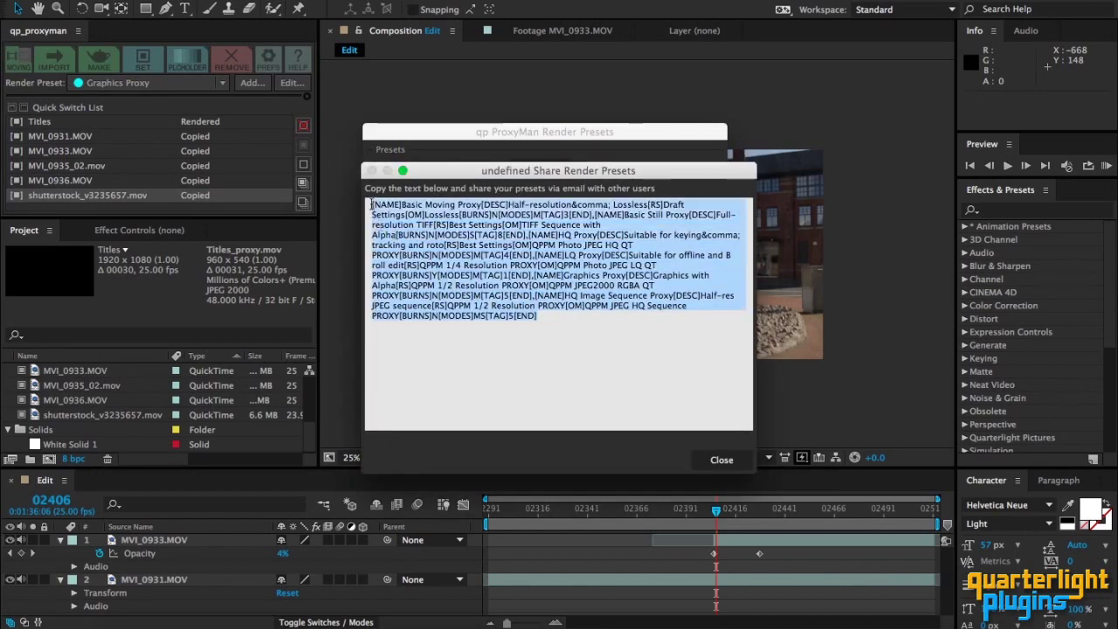
{"action": "right_click", "coordinate": [427, 247]}
{"action": "left_click", "coordinate": [466, 308]}
{"action": "left_click", "coordinate": [721, 460]}
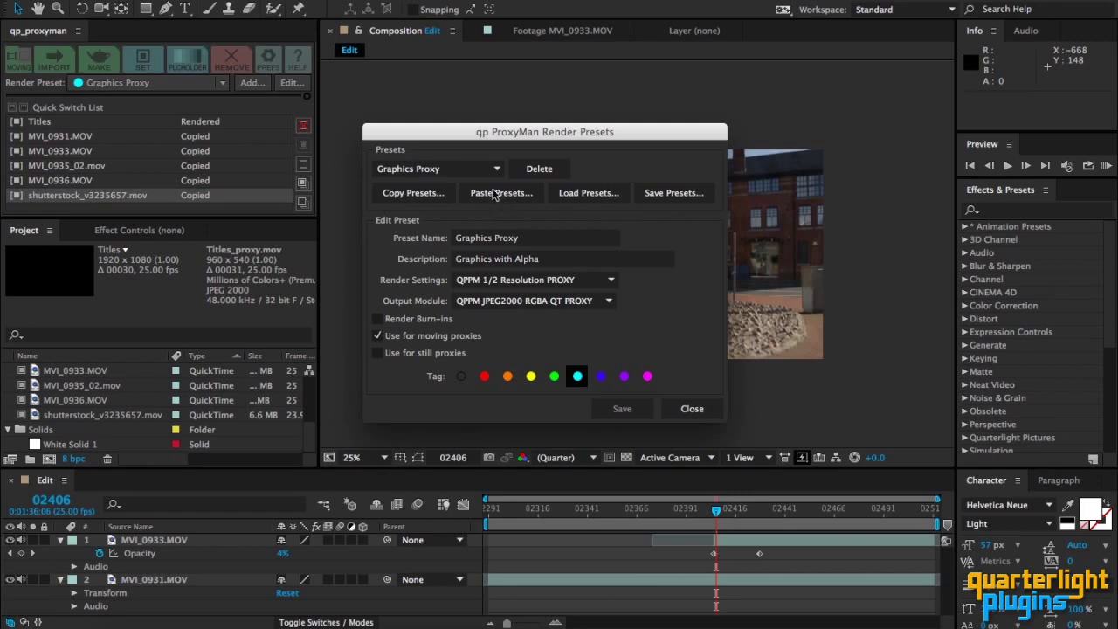
Step: Paste the shared preset text, add the missing ']' at the end, and confirm replacing the installed presets
{"action": "left_click", "coordinate": [525, 200]}
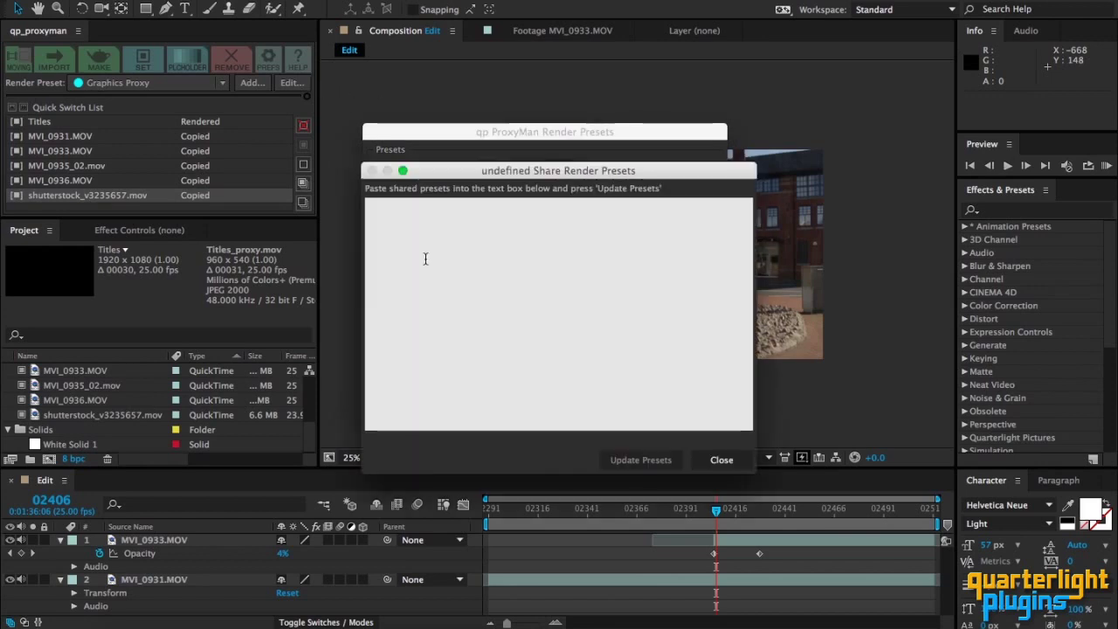
{"action": "right_click", "coordinate": [414, 217]}
{"action": "left_click", "coordinate": [444, 252]}
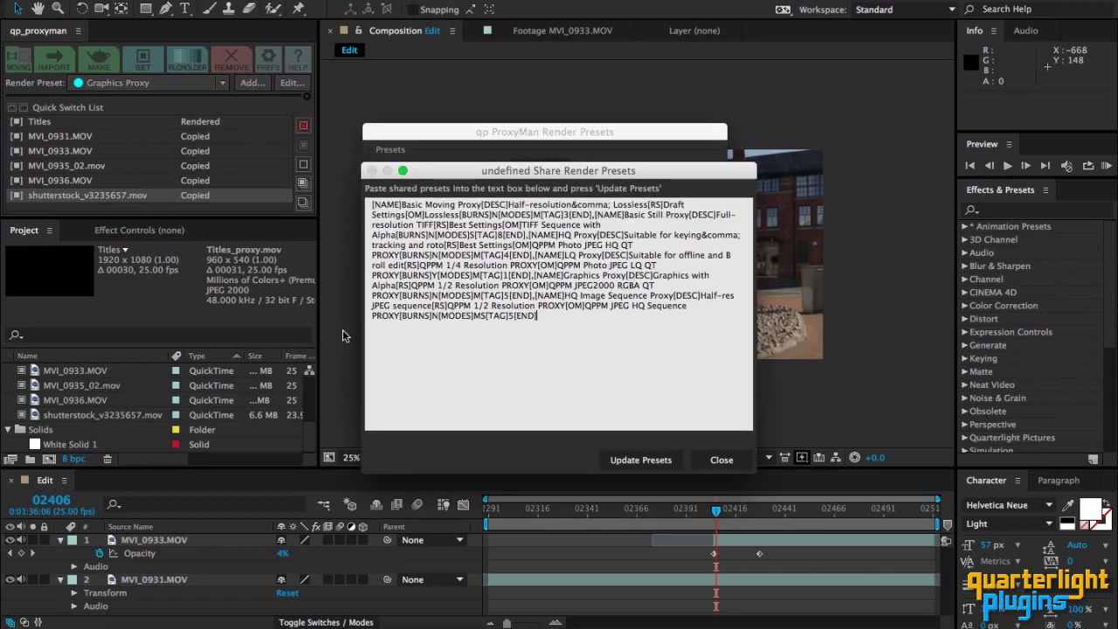
{"action": "left_click", "coordinate": [635, 454]}
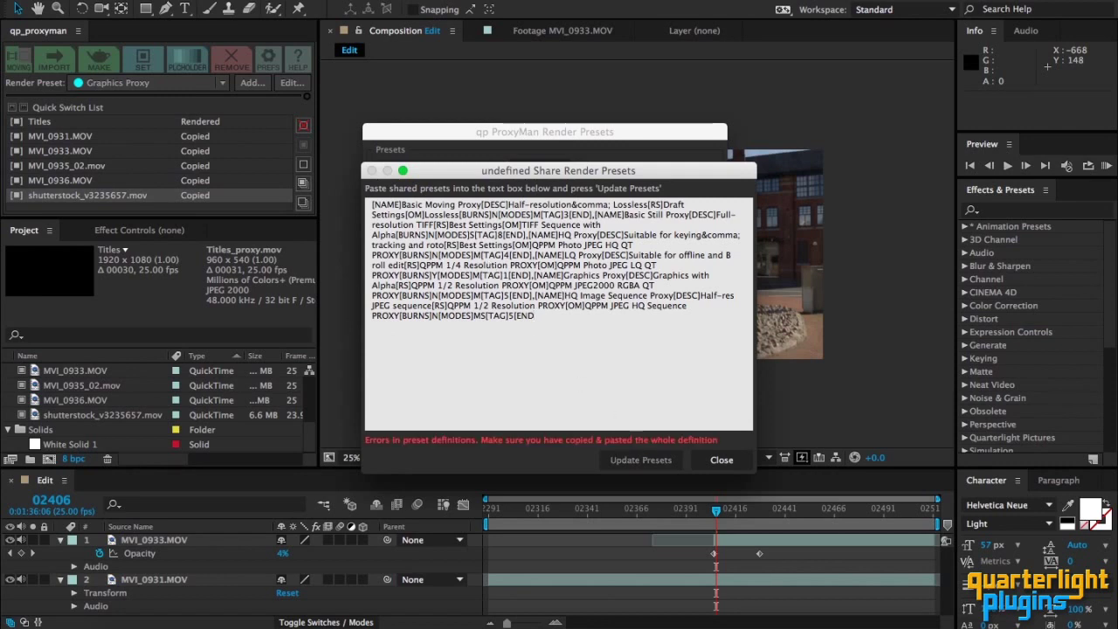
{"action": "type", "text": "]"}
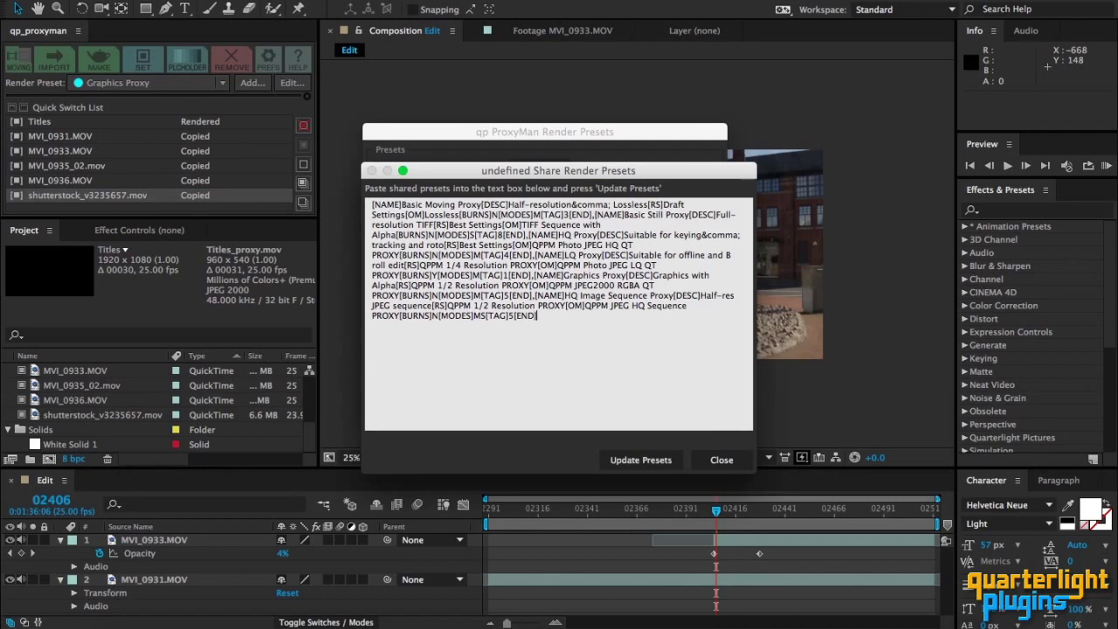
{"action": "left_click", "coordinate": [624, 461]}
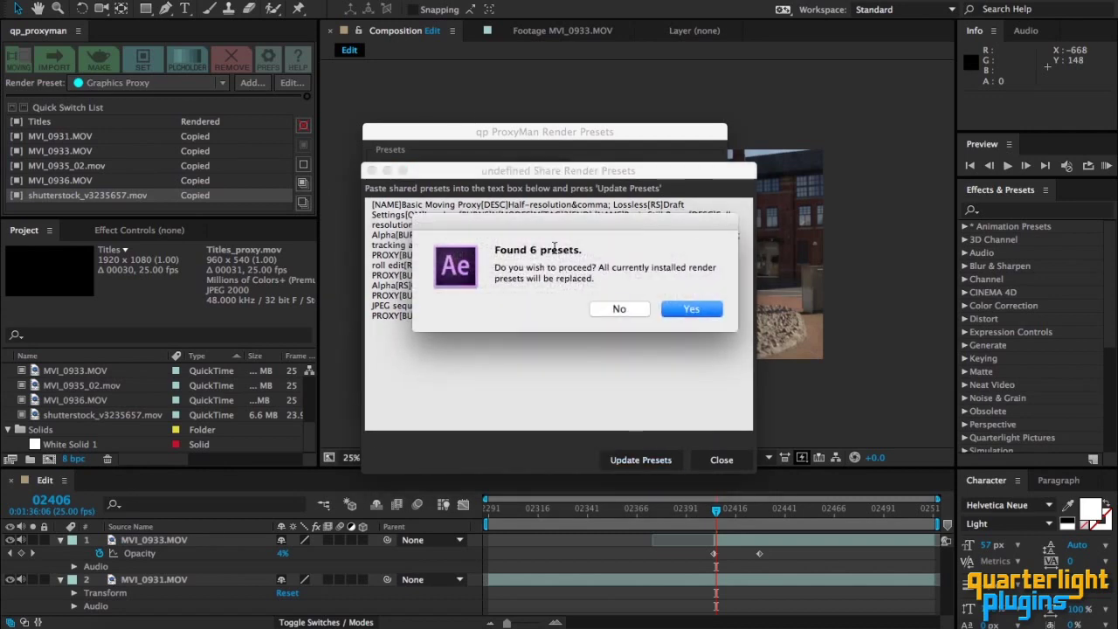
{"action": "left_click", "coordinate": [685, 310]}
{"action": "left_click", "coordinate": [690, 311]}
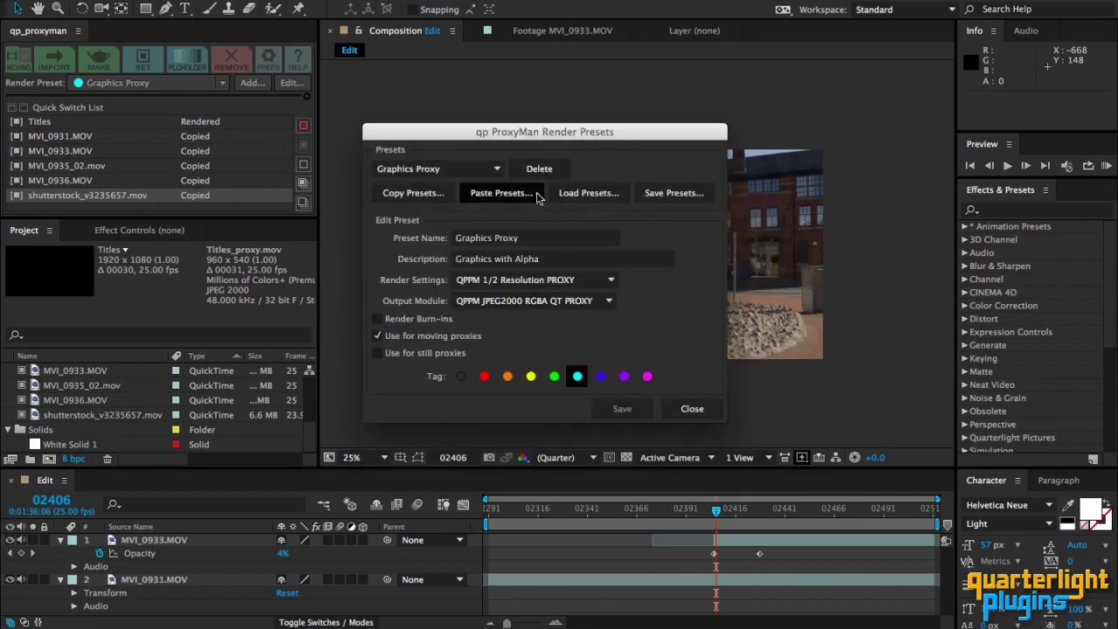
Step: Load presets from vfx_qppm_presets.prp and check the resulting Presets list
{"action": "left_click", "coordinate": [444, 170]}
{"action": "left_click", "coordinate": [629, 161]}
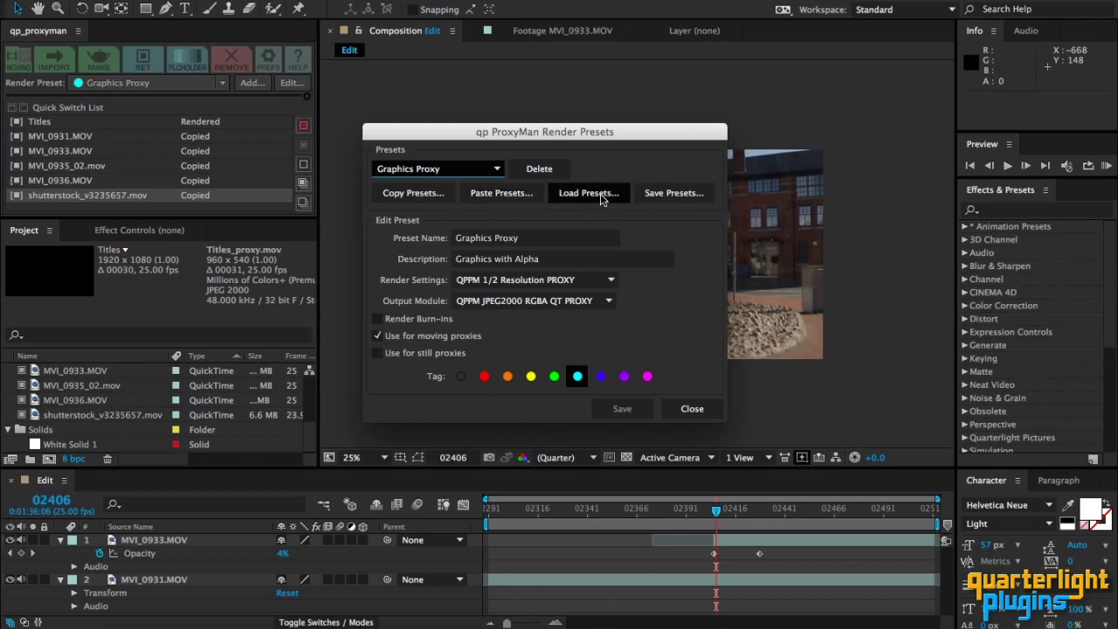
{"action": "left_click", "coordinate": [599, 195]}
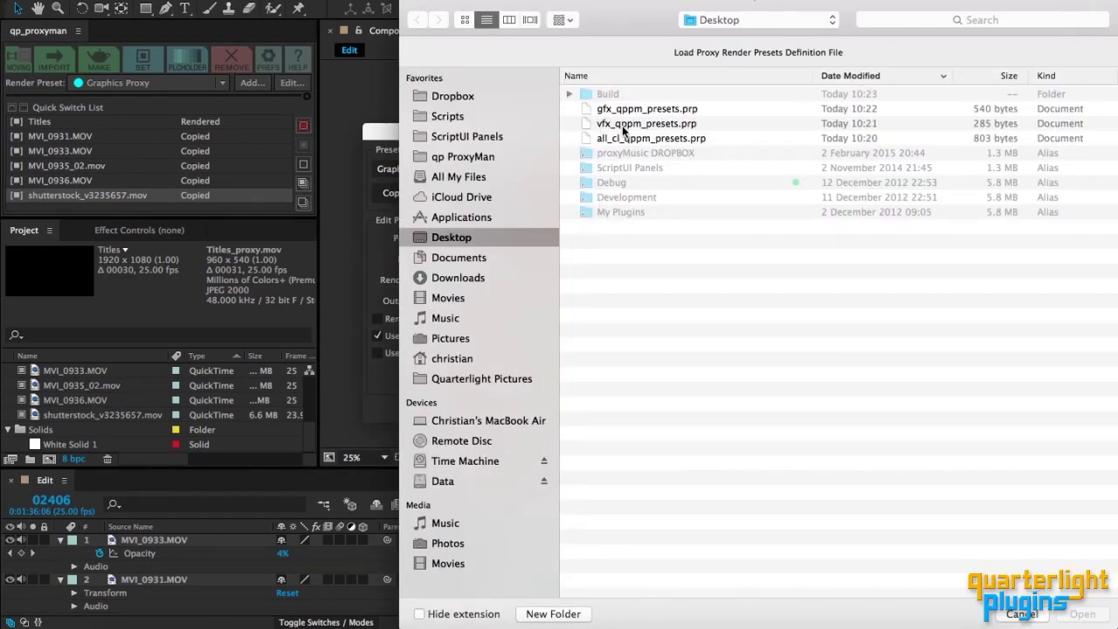
{"action": "left_click", "coordinate": [626, 128]}
{"action": "double_click", "coordinate": [627, 128]}
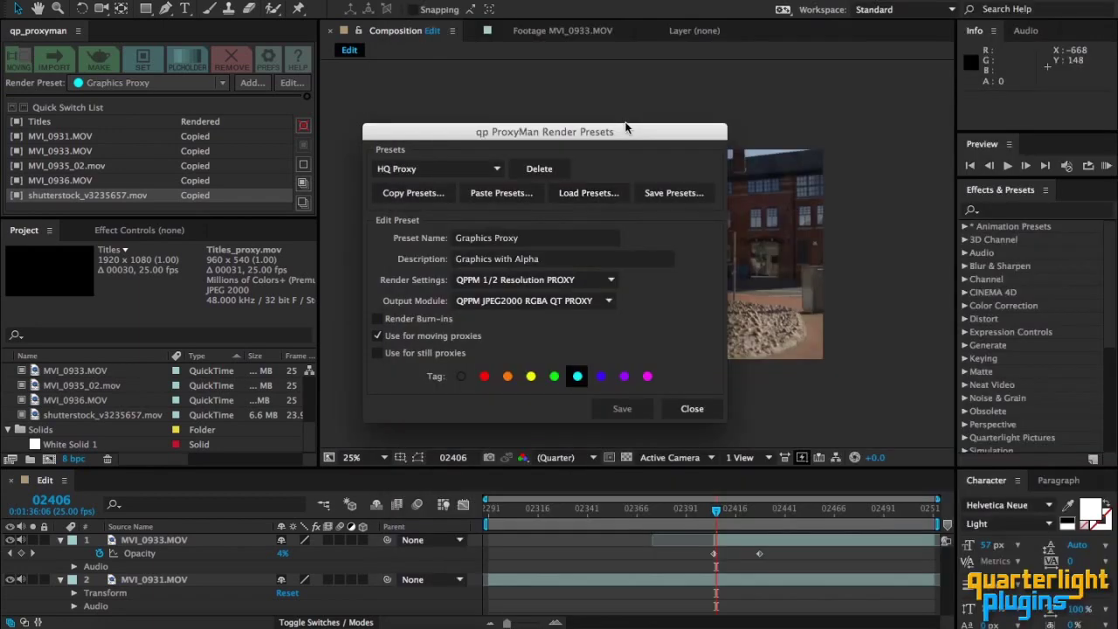
{"action": "left_click", "coordinate": [490, 169]}
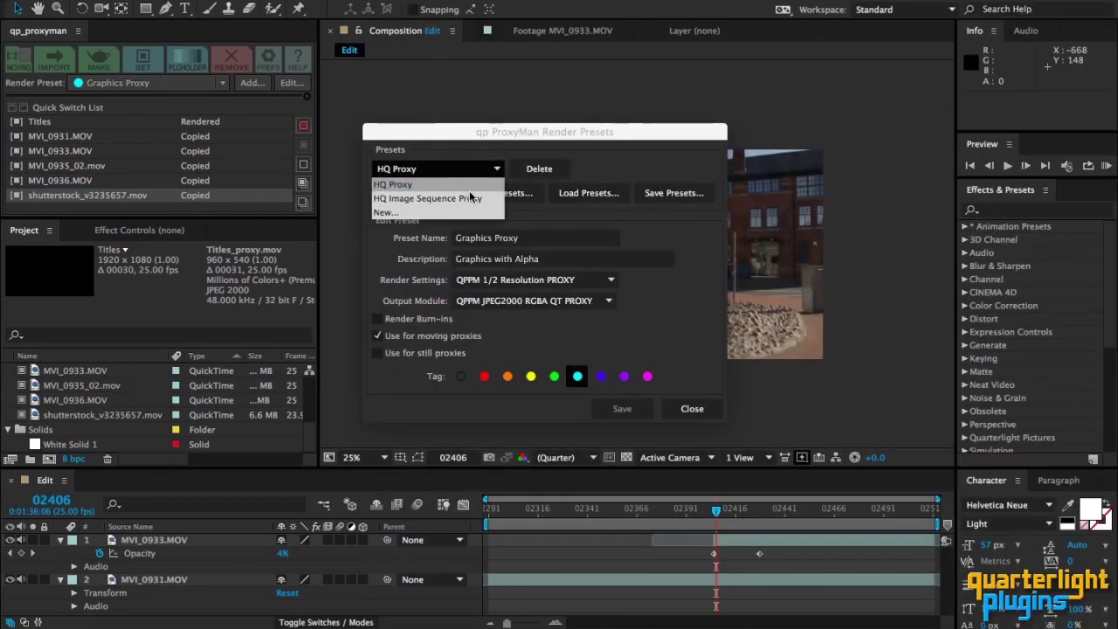
{"action": "left_click", "coordinate": [638, 173]}
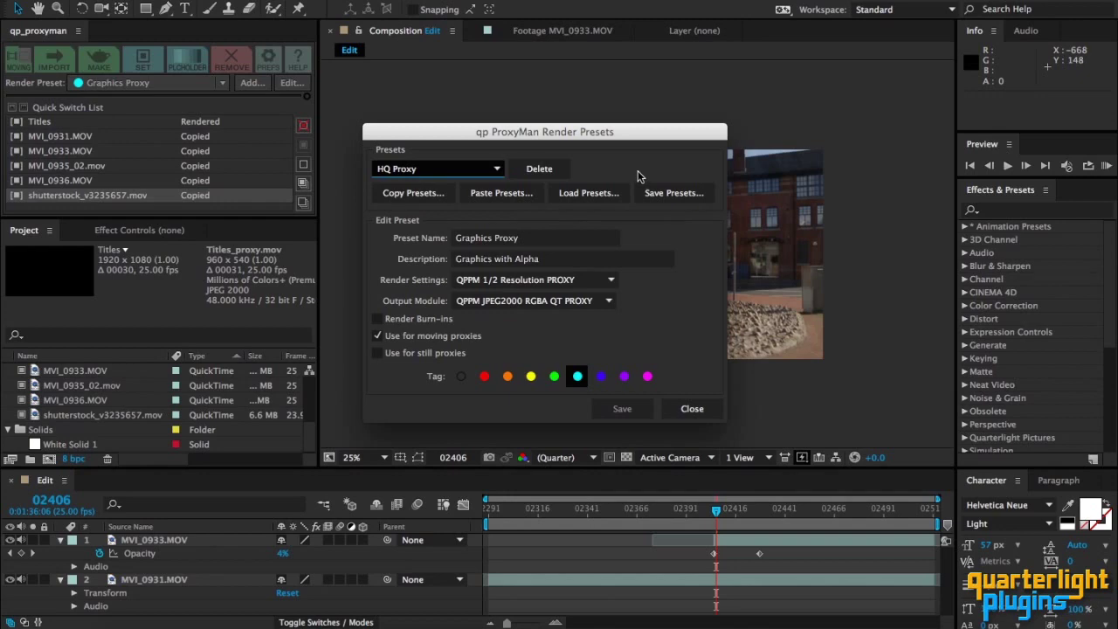
Step: Load gfx_qppm_presets.prp, keeping Graphics Proxy selected, then load all_cl_qppm_presets.prp
{"action": "left_click", "coordinate": [594, 193]}
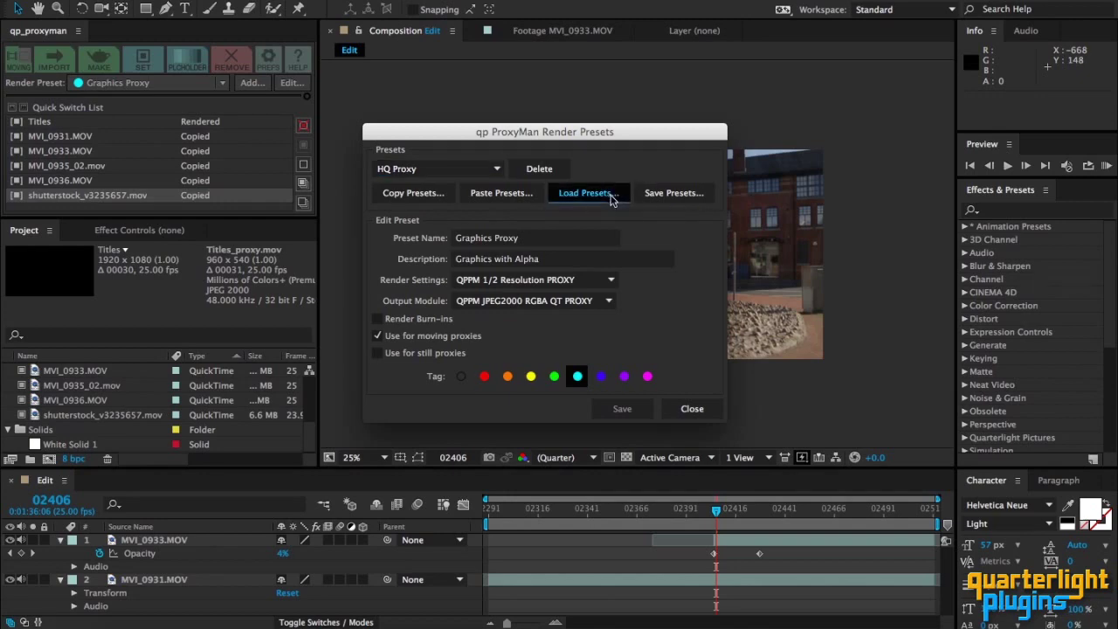
{"action": "double_click", "coordinate": [643, 109]}
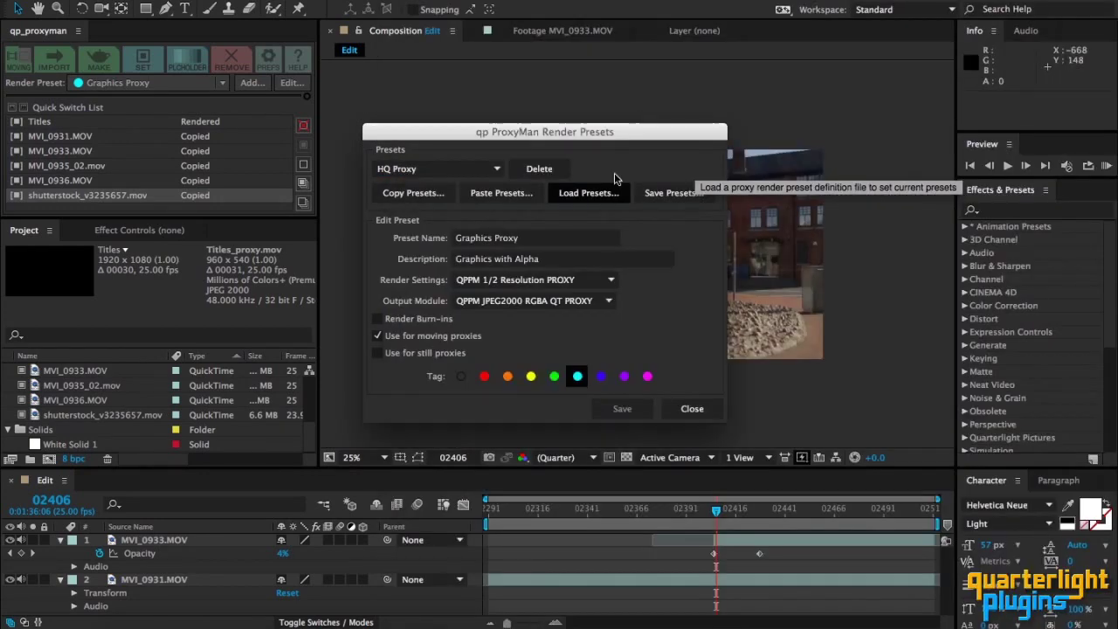
{"action": "left_click", "coordinate": [473, 171]}
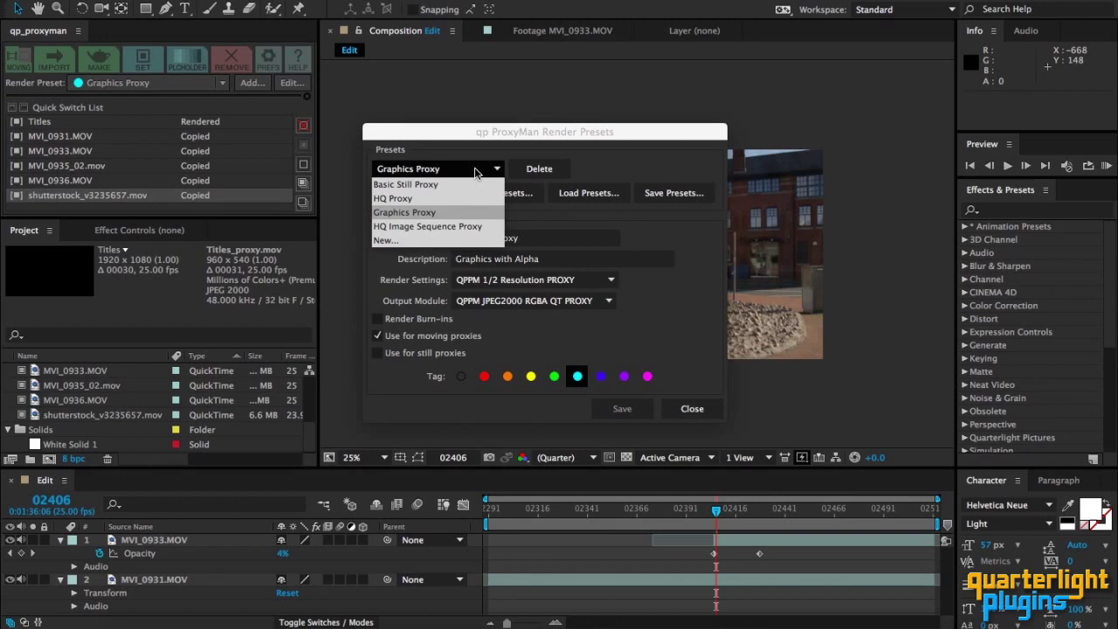
{"action": "left_click", "coordinate": [458, 214]}
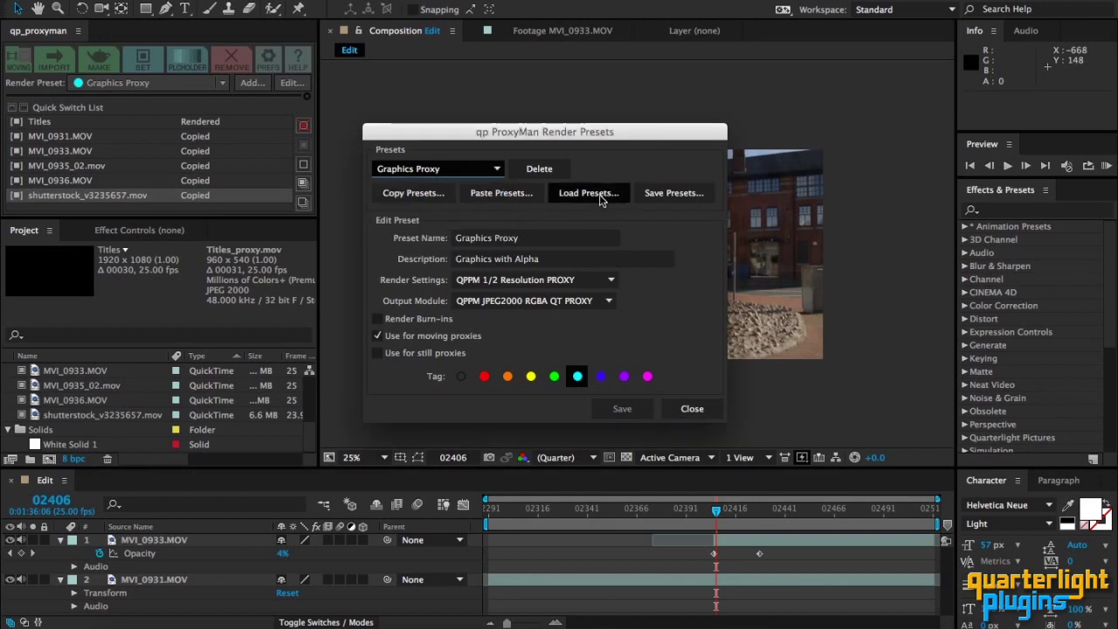
{"action": "left_click", "coordinate": [609, 195]}
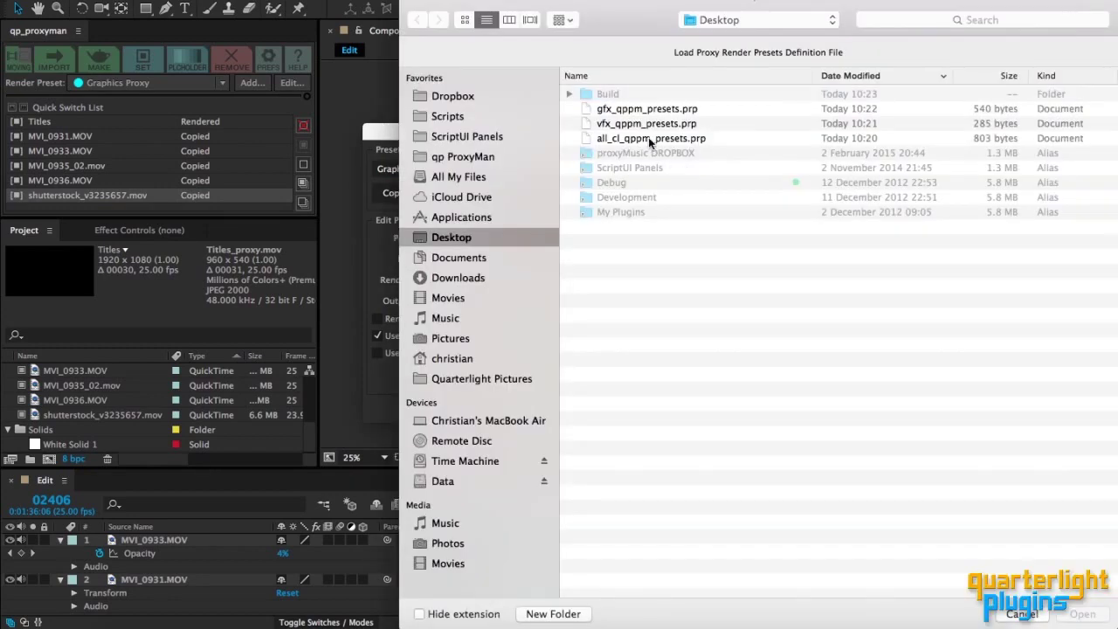
{"action": "double_click", "coordinate": [651, 139]}
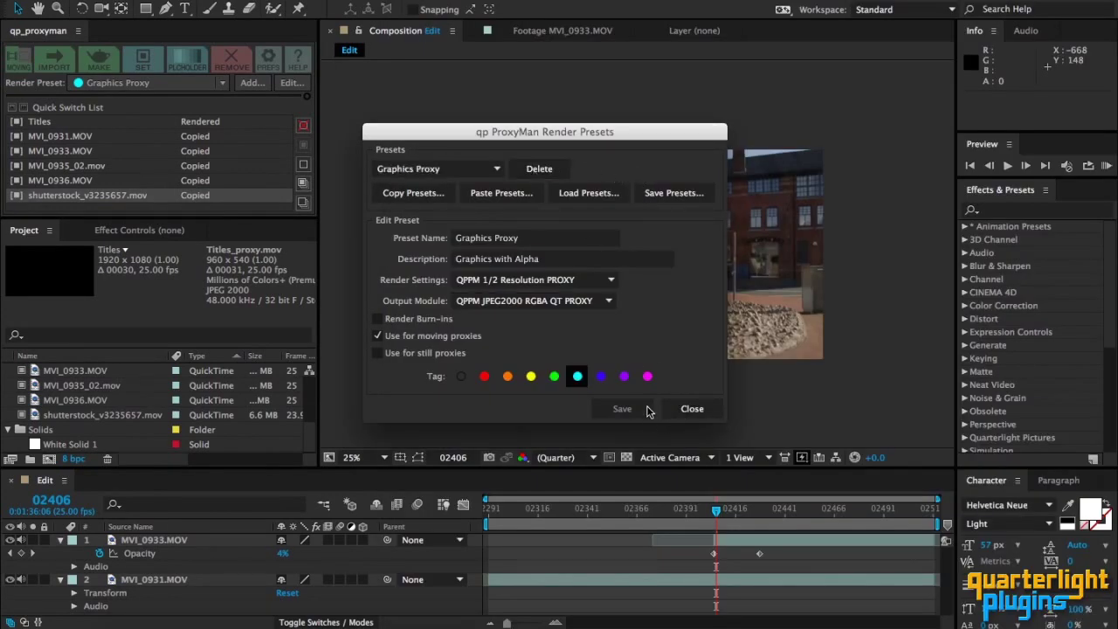
{"action": "left_click", "coordinate": [693, 409]}
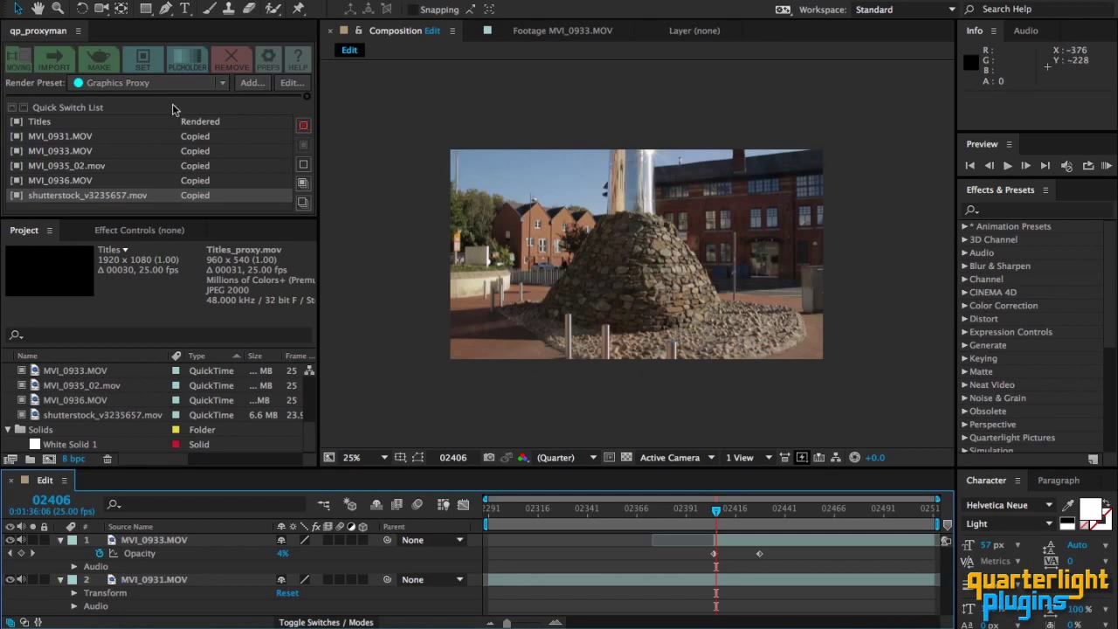
{"action": "left_click", "coordinate": [129, 82]}
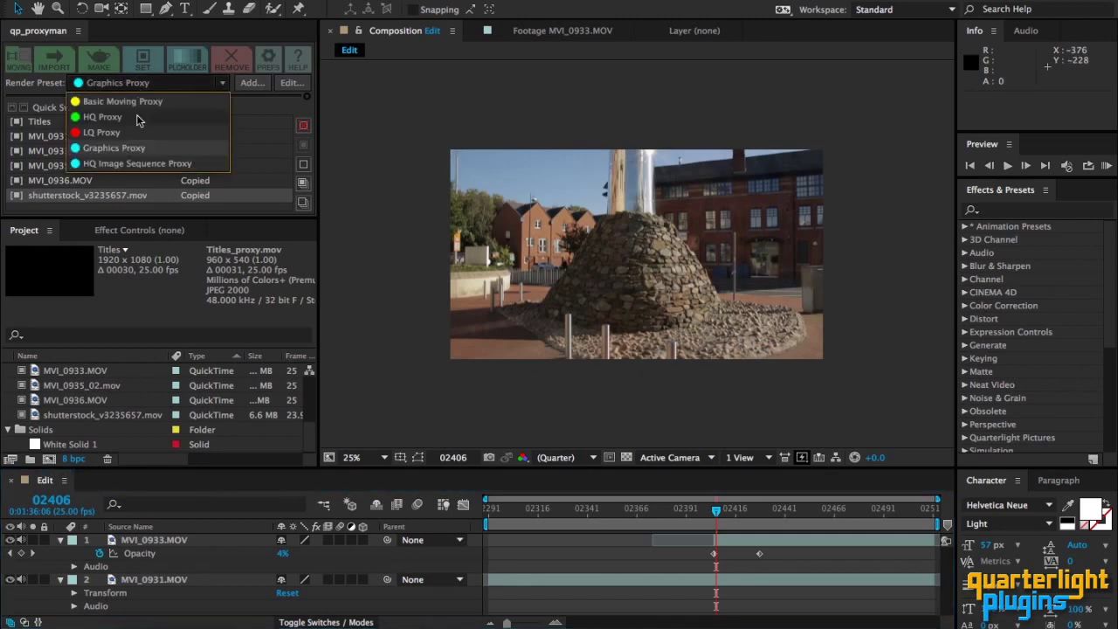
{"action": "left_click", "coordinate": [42, 89]}
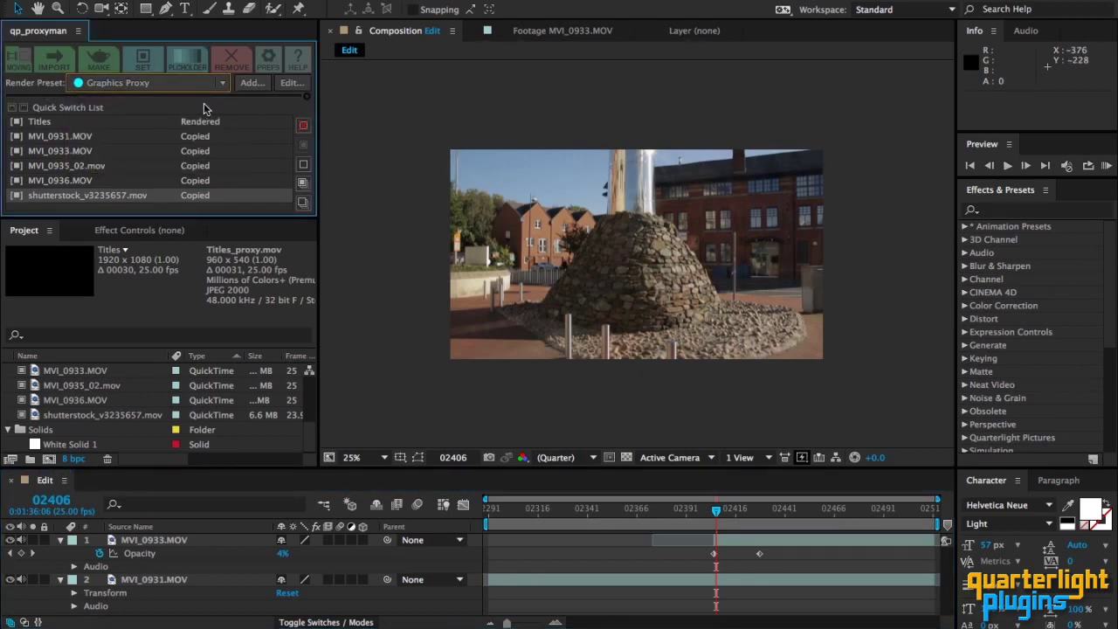